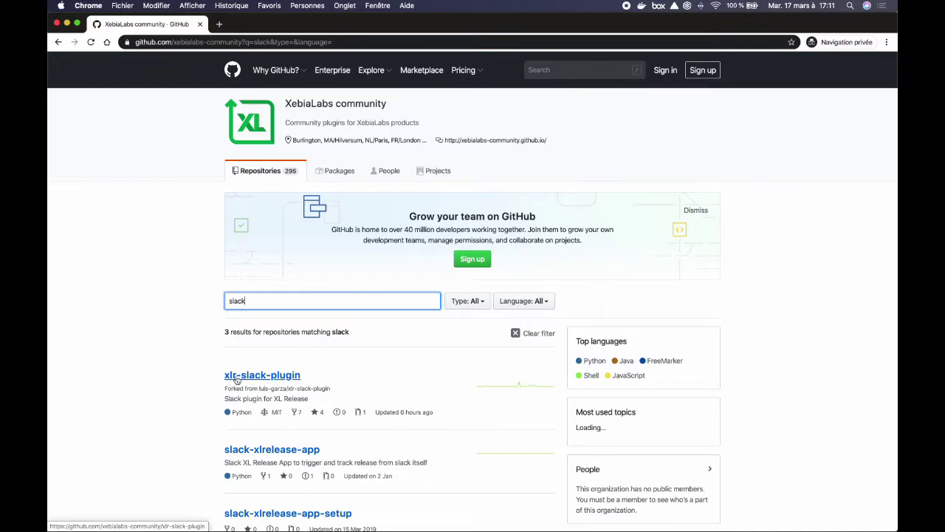
Step: Open the xlr-slack-plugin repository and read the README's overview, installation and configuration sections
click(281, 376)
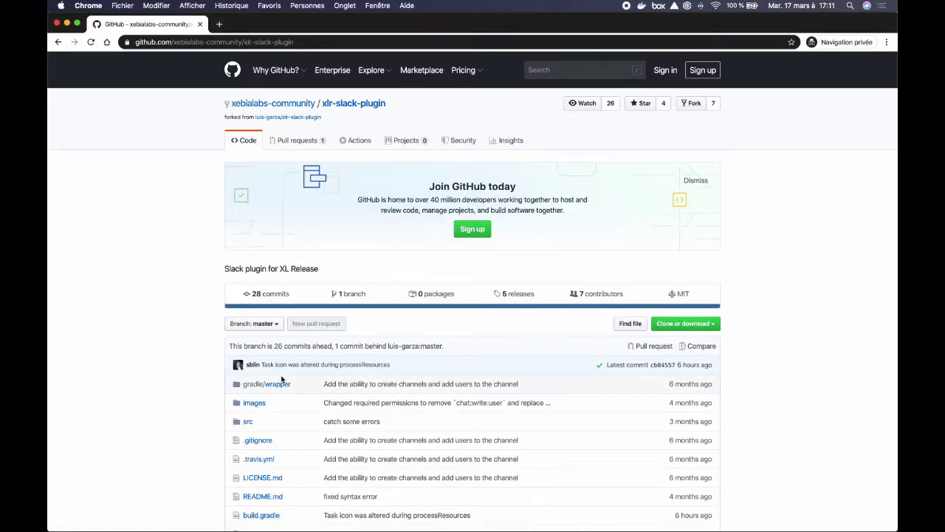
scroll(281, 379, down, 8)
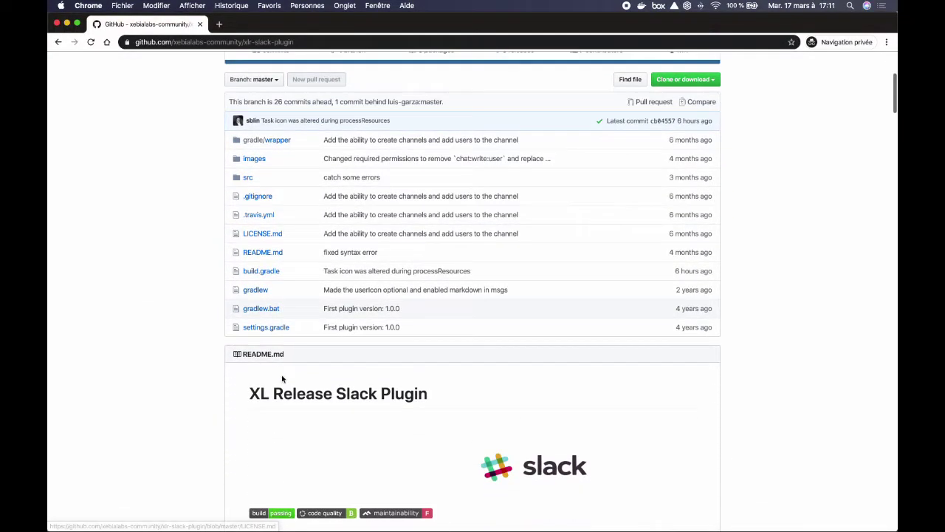
scroll(282, 378, down, 2)
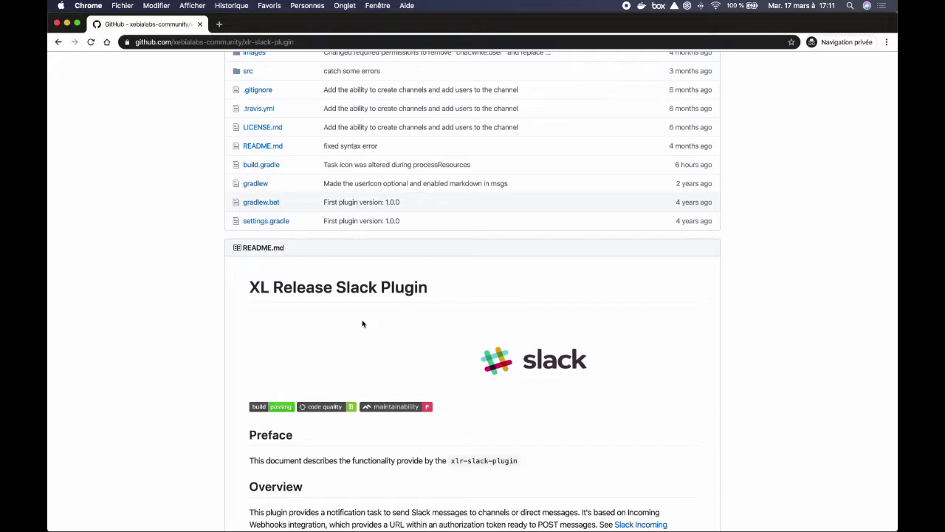
scroll(361, 323, down, 6)
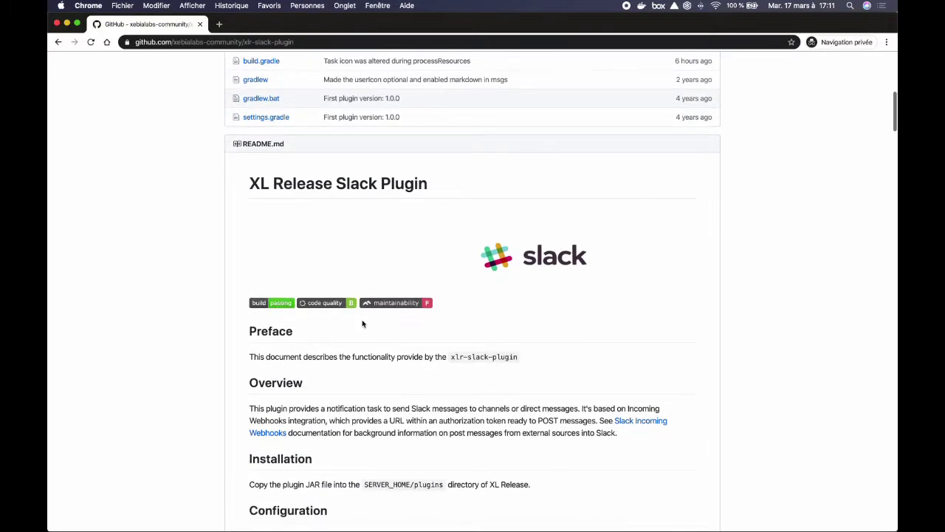
scroll(362, 321, down, 2)
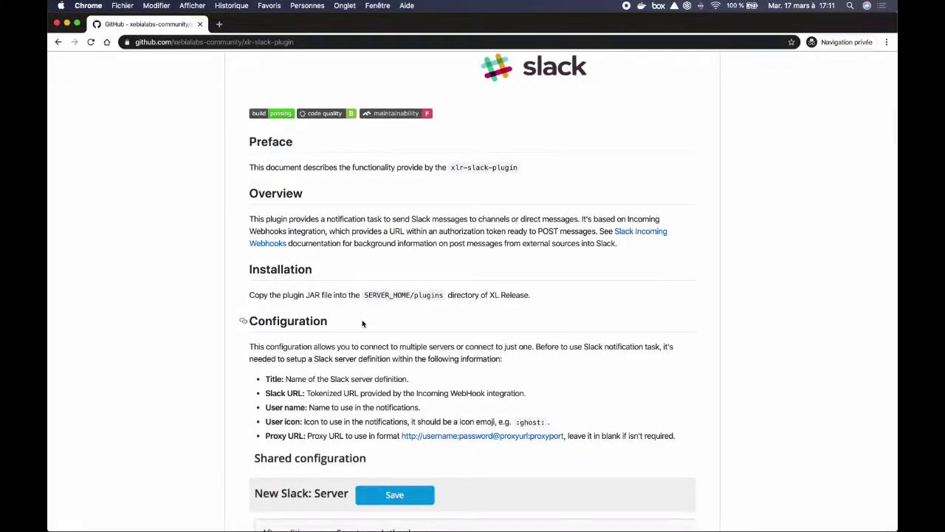
scroll(362, 324, down, 1)
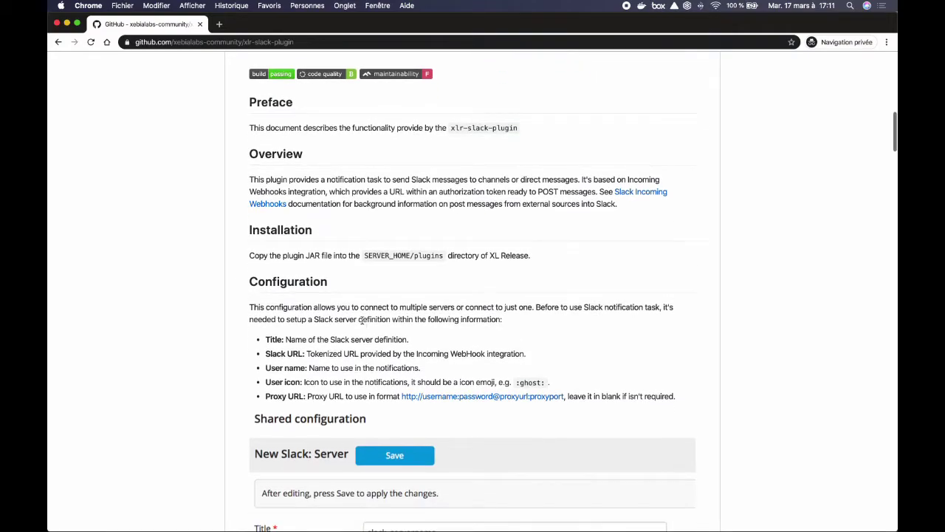
scroll(359, 319, up, 1)
scroll(359, 324, down, 1)
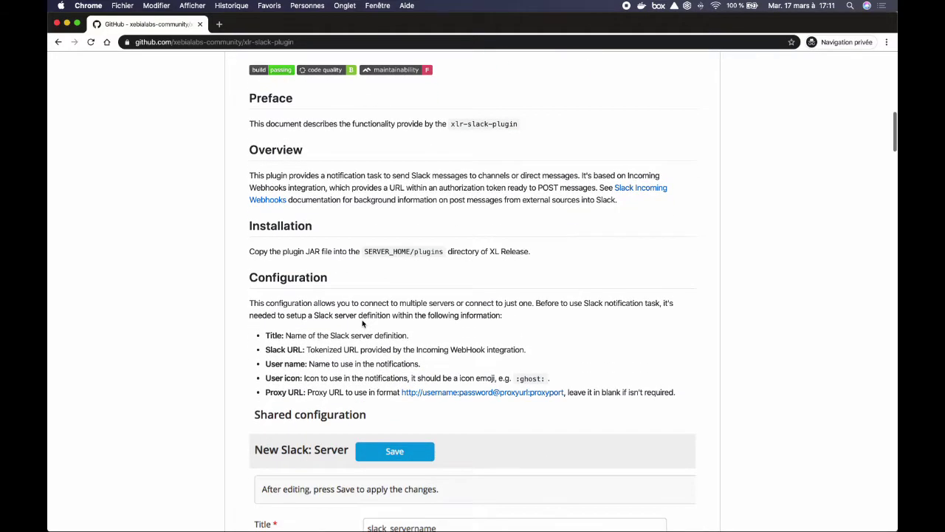
scroll(359, 333, down, 2)
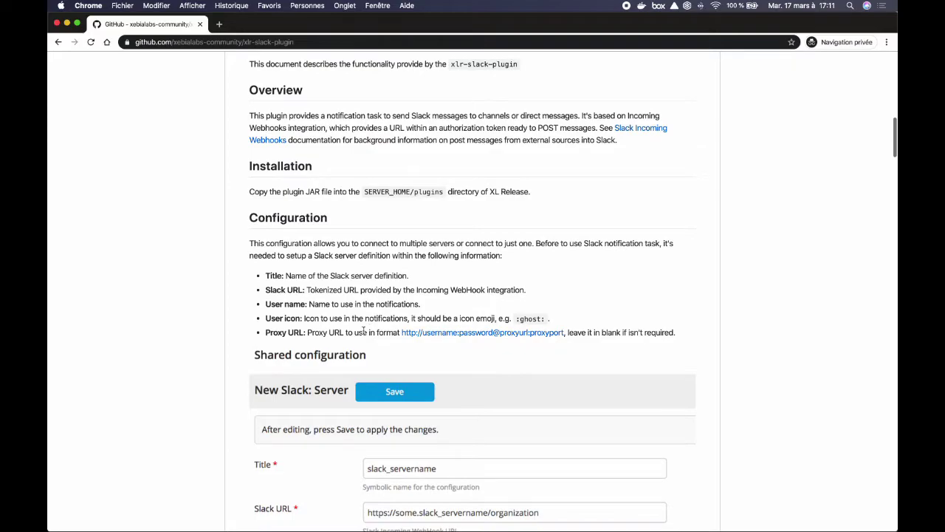
scroll(362, 329, down, 4)
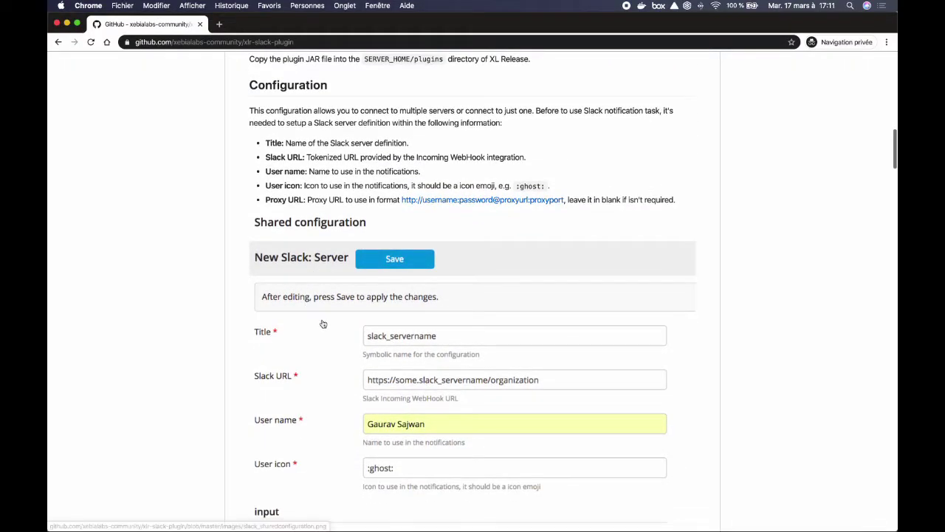
Step: Review the README's Slack task descriptions and its instructions for adding a Slack app, then return to the repository overview
scroll(323, 323, down, 10)
scroll(327, 325, down, 9)
scroll(322, 327, down, 13)
scroll(322, 328, down, 20)
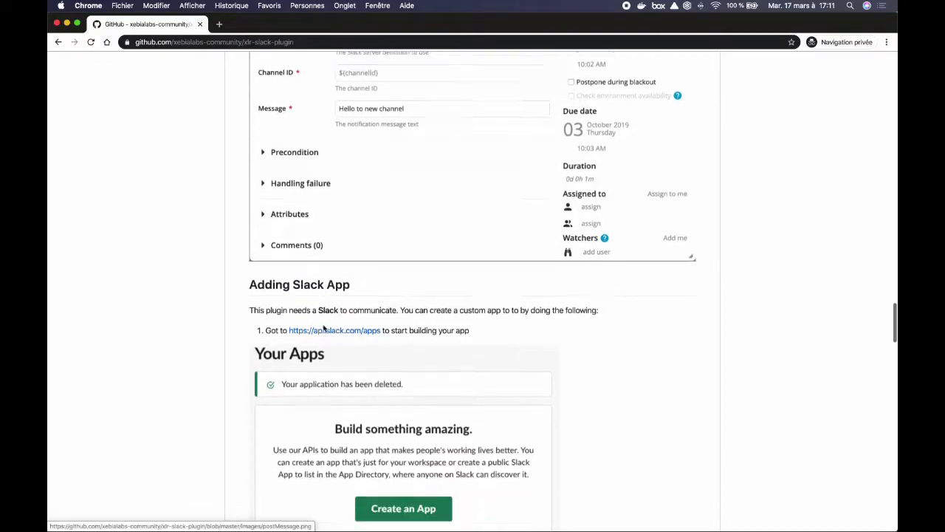
scroll(322, 328, down, 4)
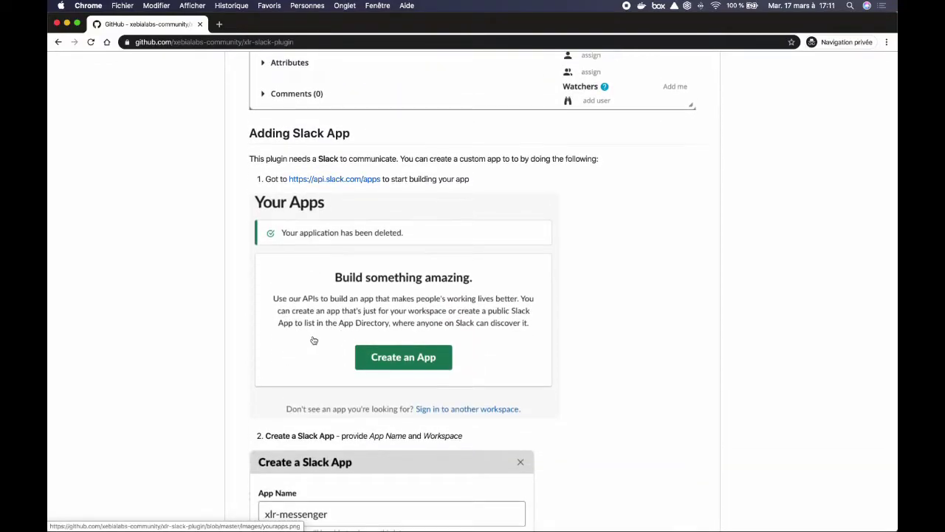
scroll(314, 340, down, 20)
scroll(314, 340, down, 9)
scroll(314, 341, up, 20)
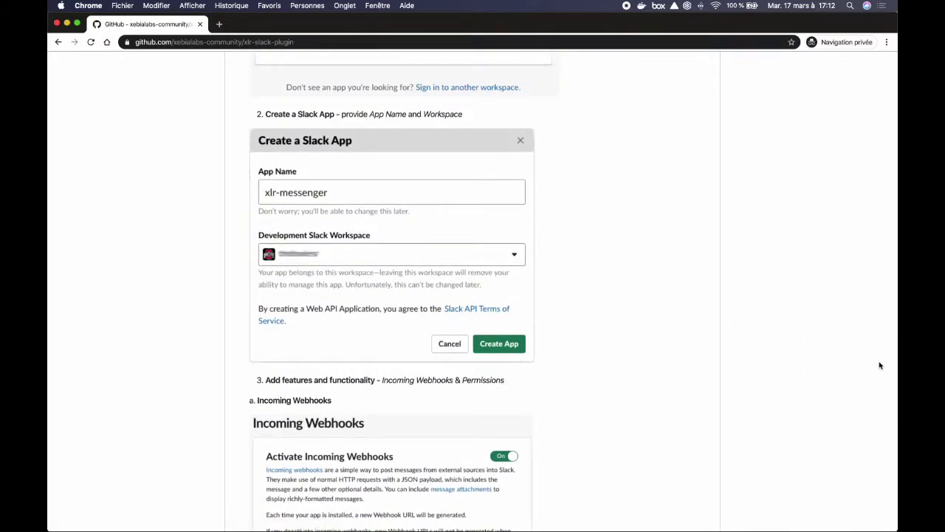
scroll(887, 370, up, 20)
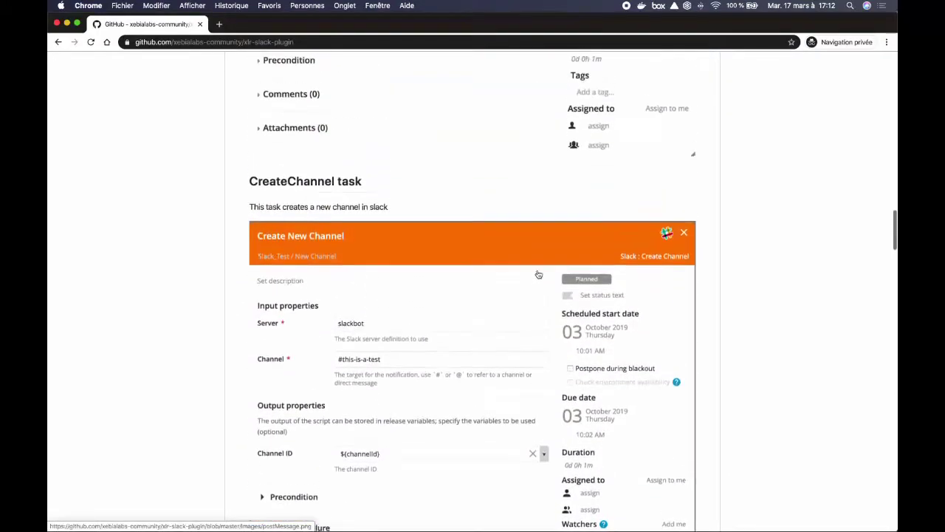
scroll(539, 274, up, 20)
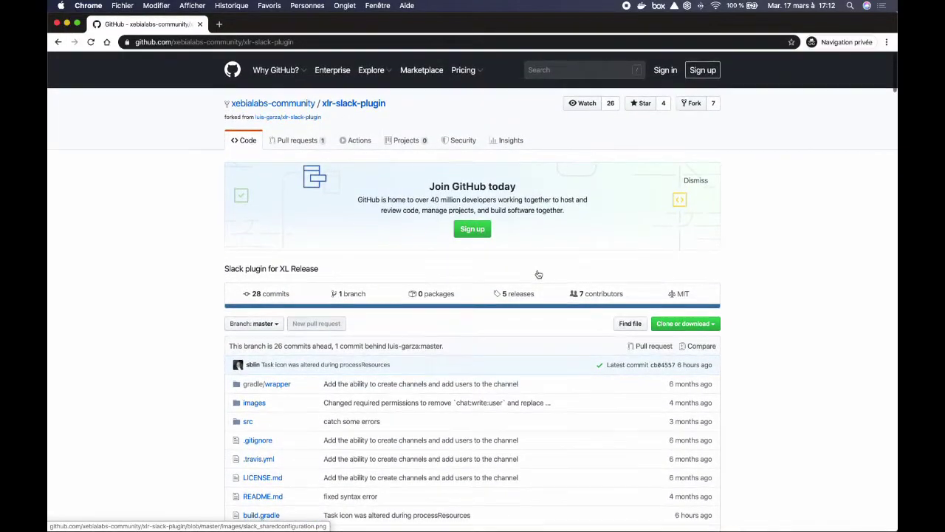
Step: Open the repository's releases, and in Finder open the plugins/__local__ folder of xl-release-9.6.0-server-plugin-slack
click(520, 294)
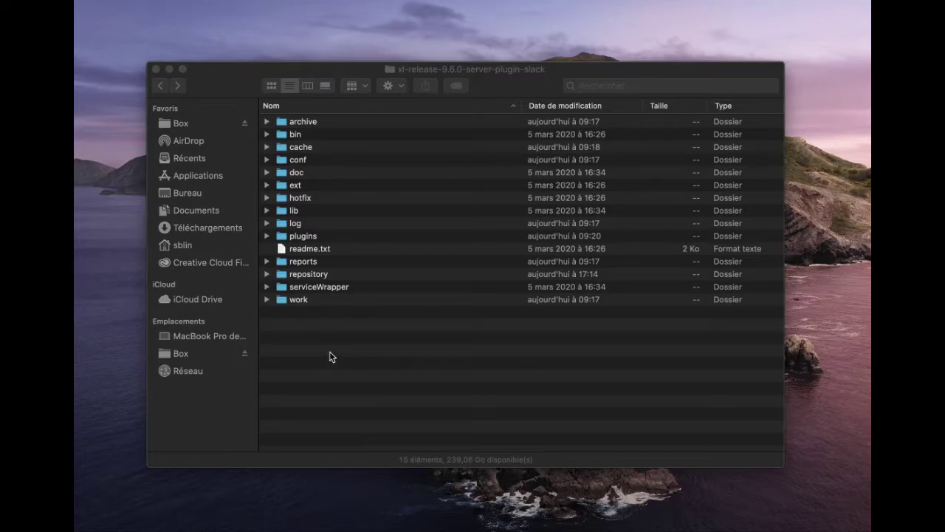
click(308, 238)
double_click(307, 238)
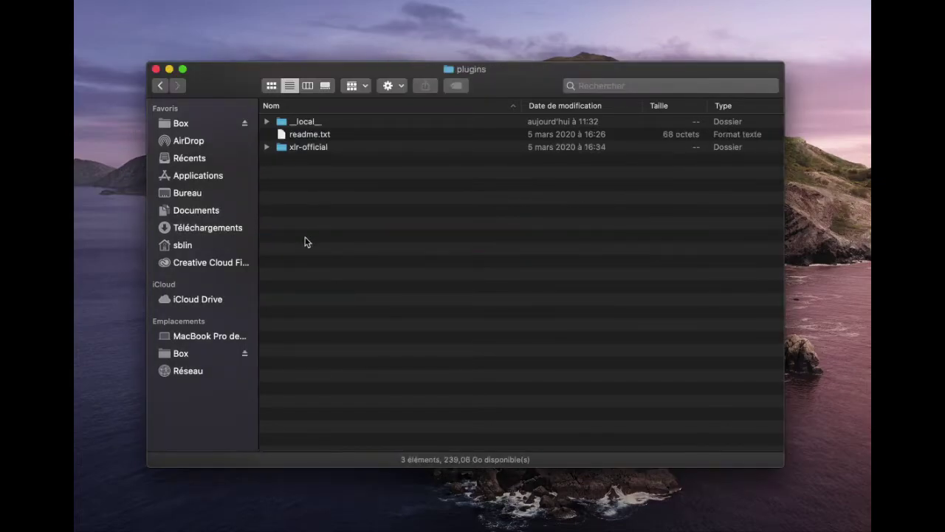
double_click(305, 122)
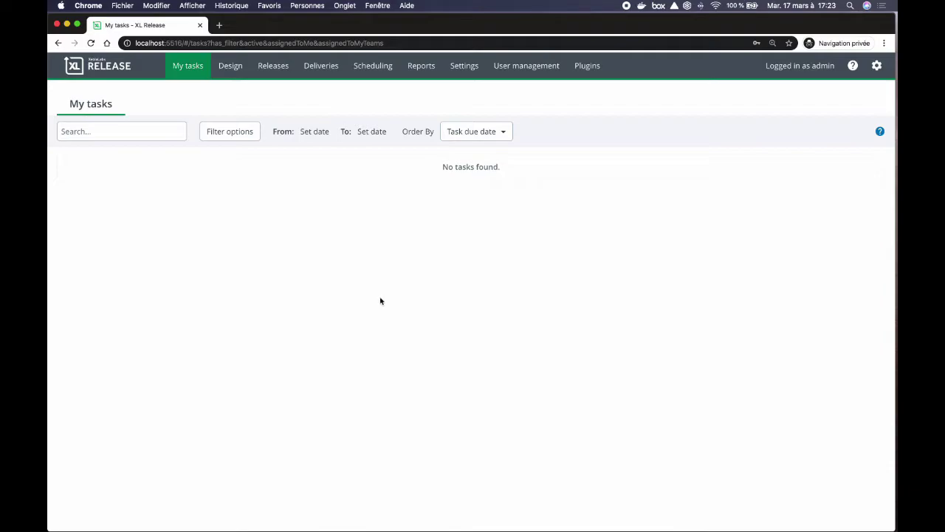
Step: Switch to XL Release and look for xlr-slack-plugin among the installed plugins
click(587, 67)
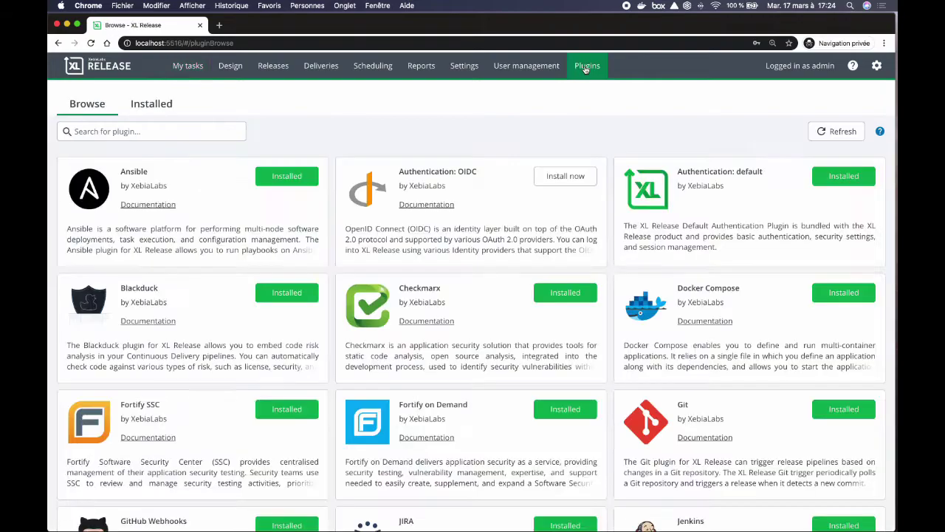
click(155, 106)
scroll(171, 244, down, 3)
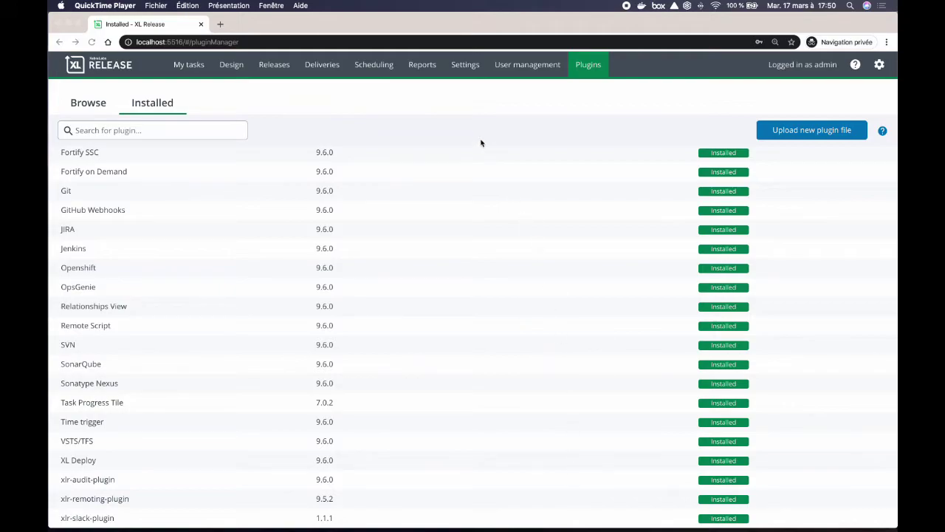
Step: Open the global shared configuration settings, collapse Jenkins: Server, and examine the Slack: Server section
click(465, 65)
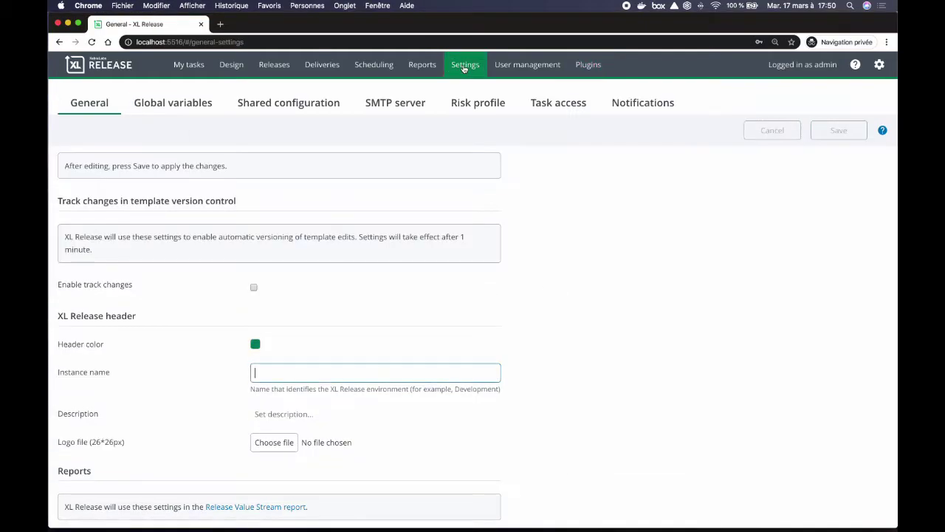
click(323, 104)
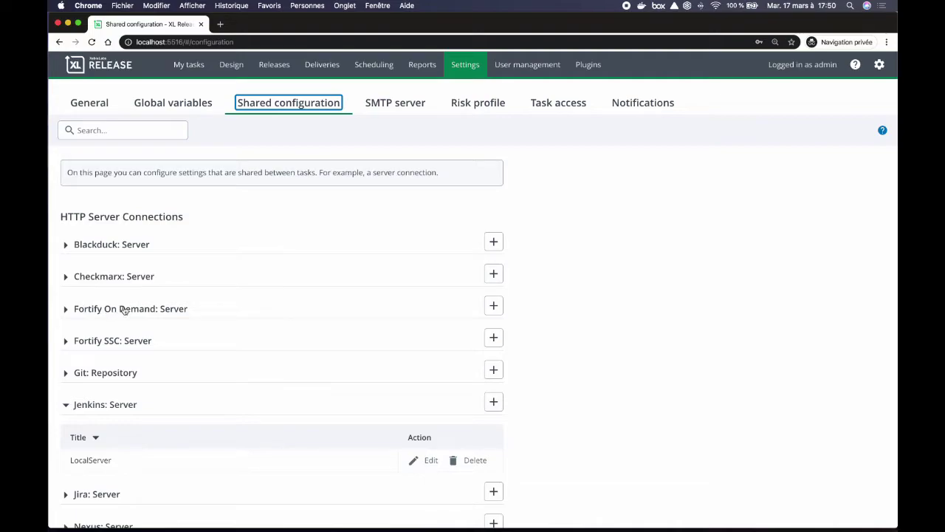
click(66, 406)
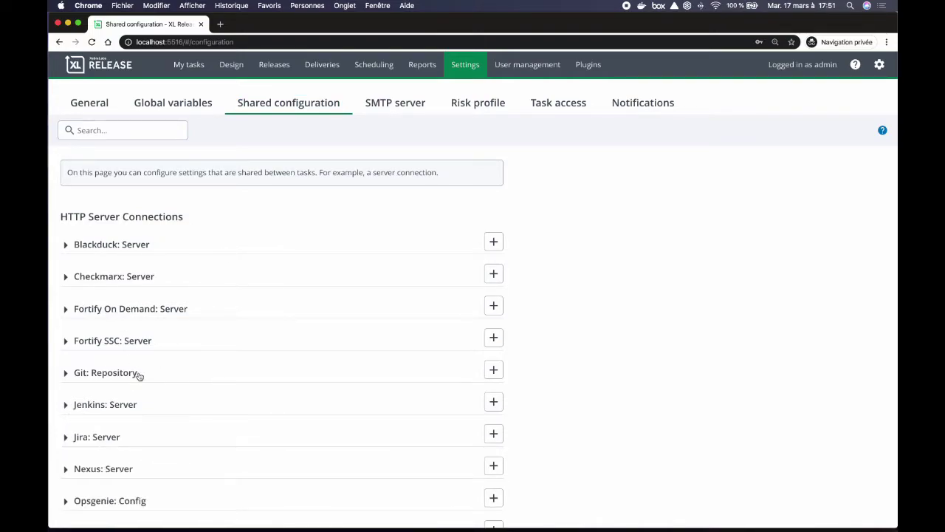
scroll(192, 362, down, 10)
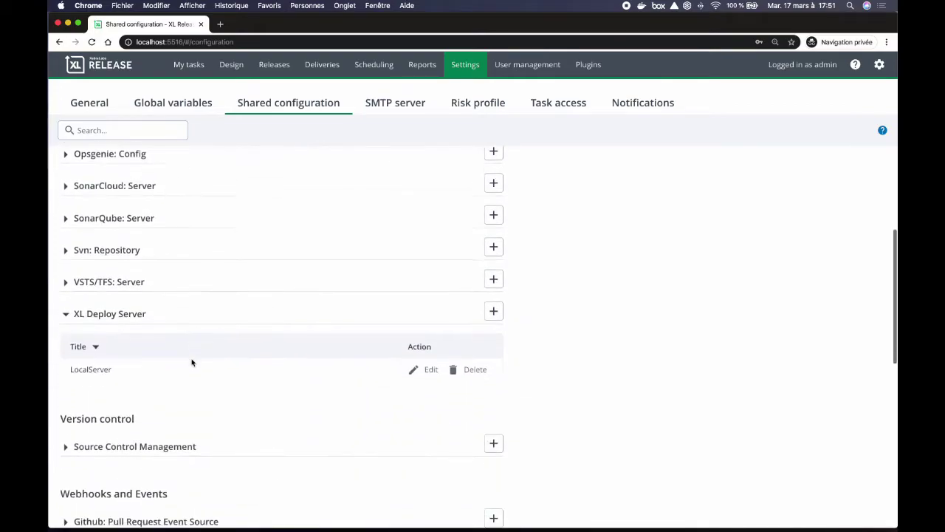
scroll(192, 362, down, 5)
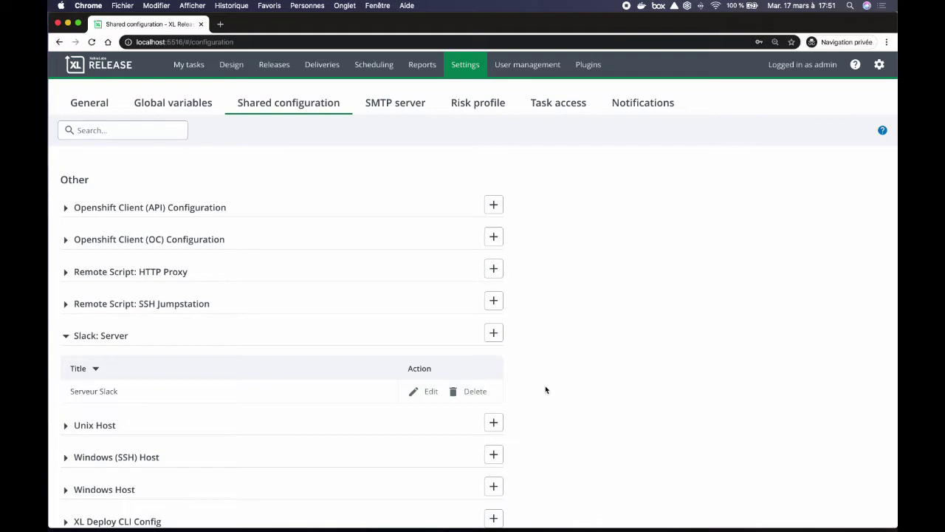
scroll(546, 389, up, 15)
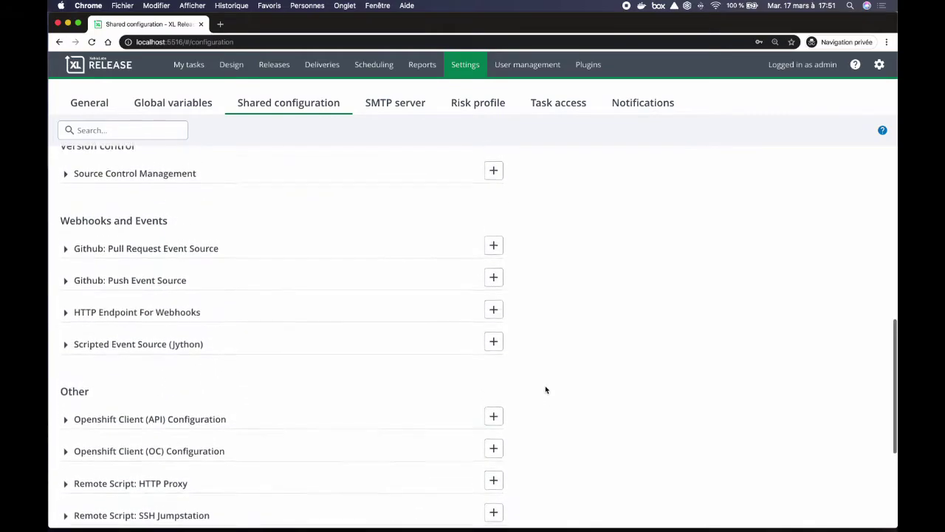
scroll(545, 389, up, 3)
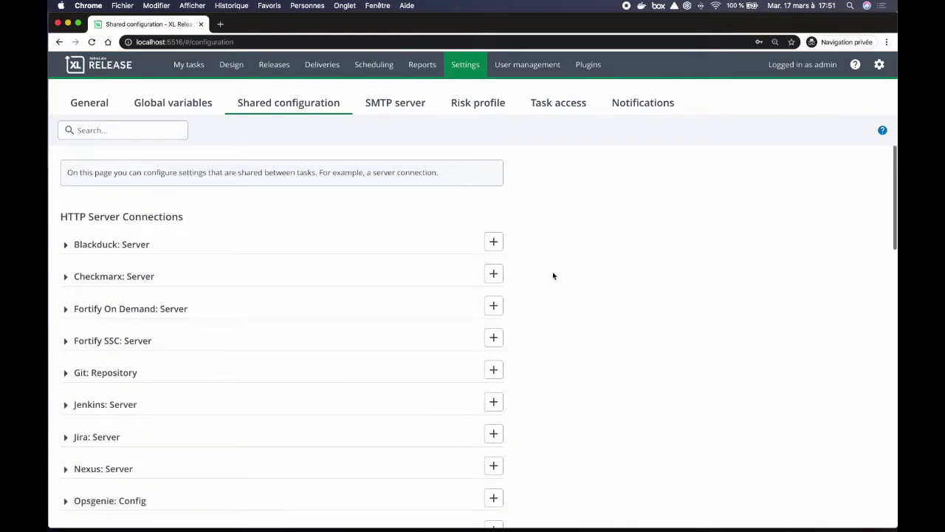
Step: Open the Slack folder's own configuration in Design and look for the Slack: Server connection type
click(236, 69)
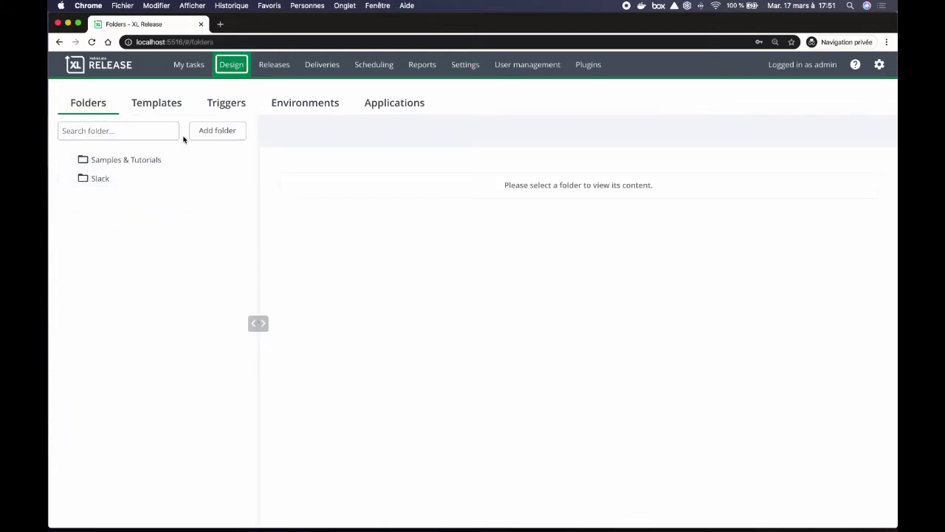
click(99, 180)
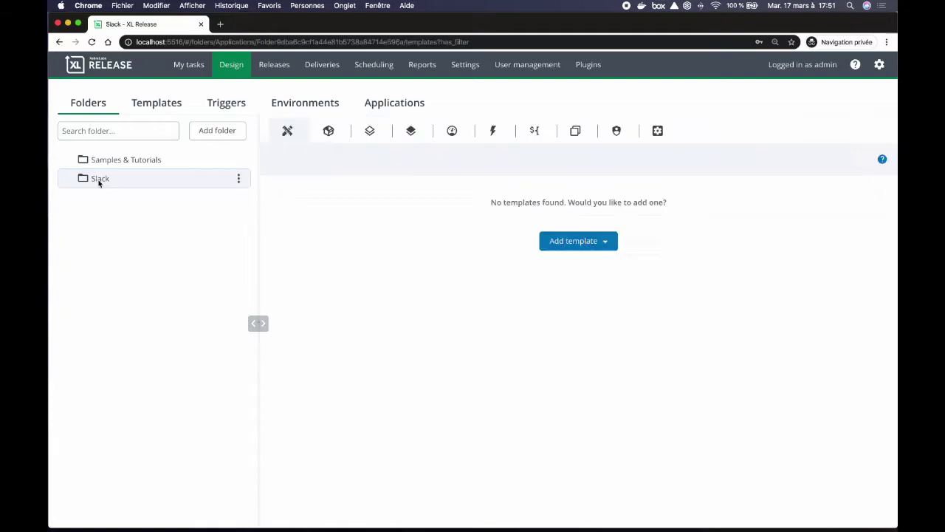
click(658, 132)
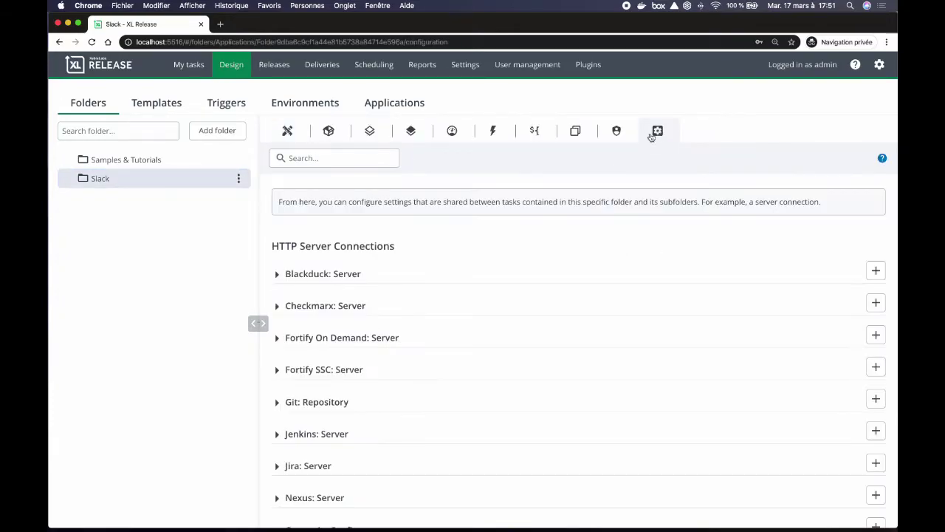
scroll(512, 305, down, 1)
scroll(512, 304, down, 10)
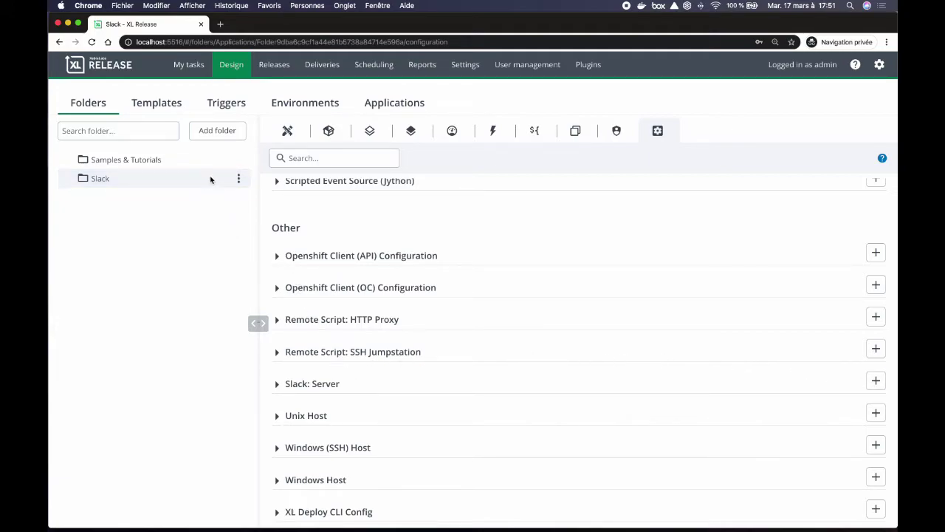
click(123, 182)
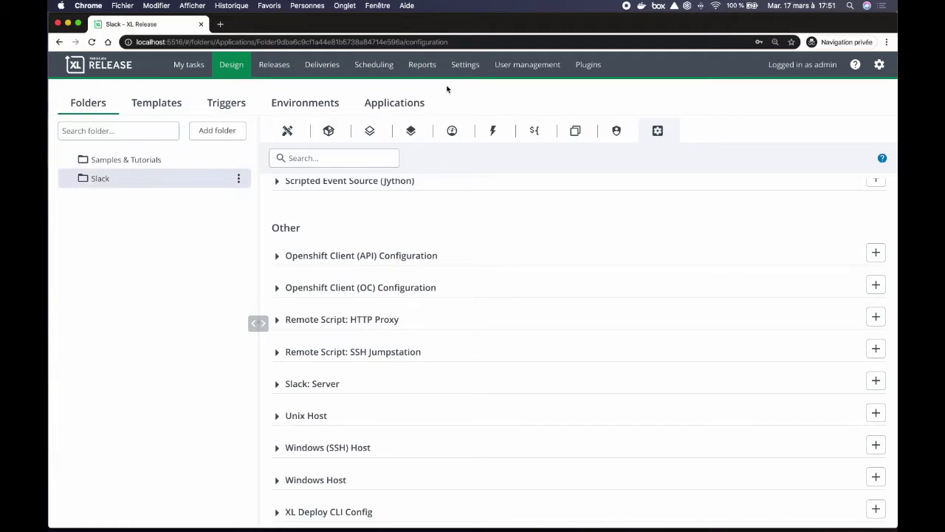
Step: Return to the global shared configuration and open the Serveur Slack entry under Slack: Server for editing
click(465, 65)
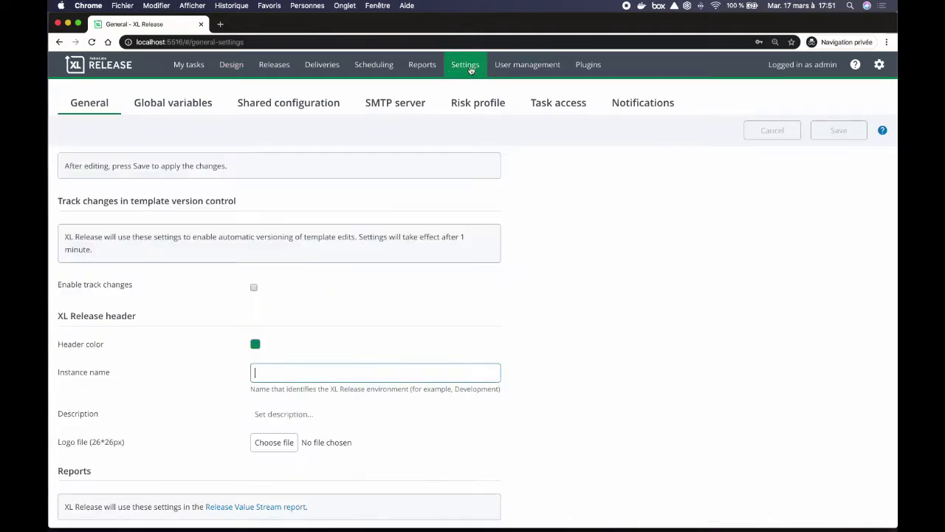
click(270, 104)
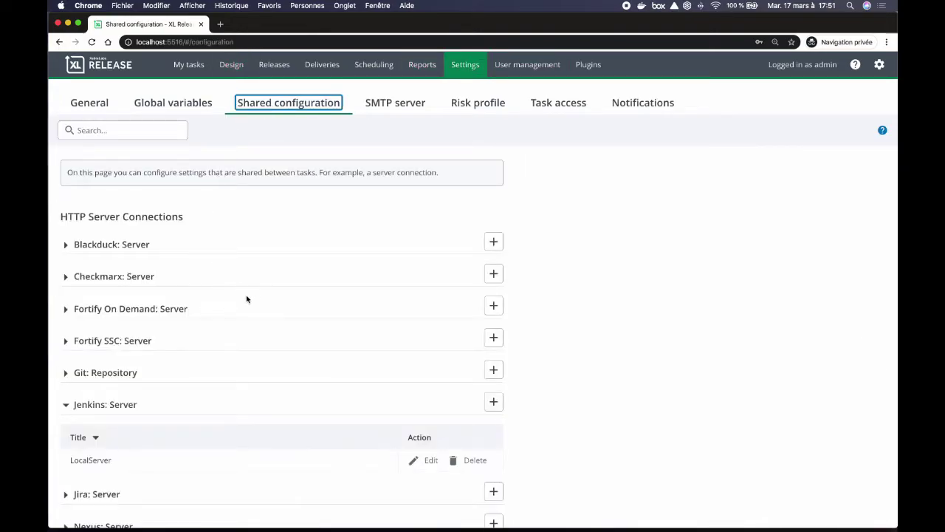
scroll(243, 295, down, 10)
scroll(255, 298, down, 9)
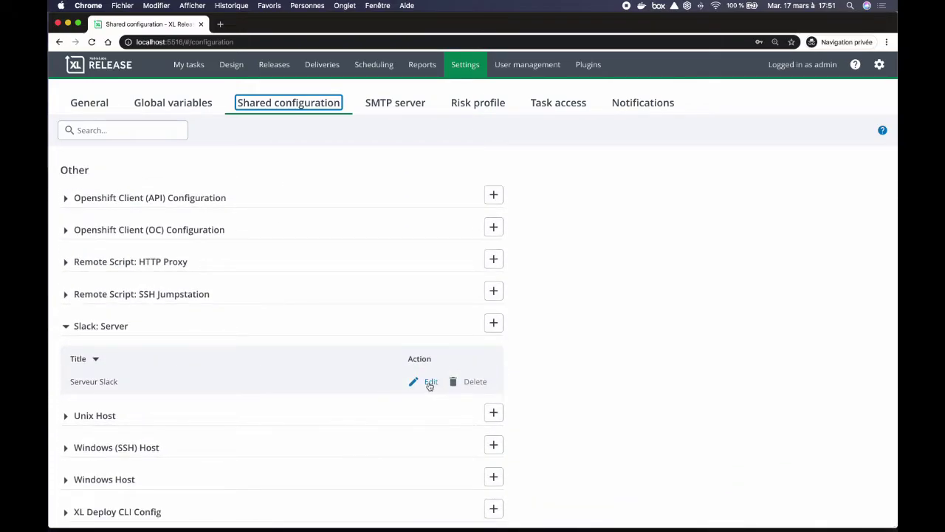
click(430, 381)
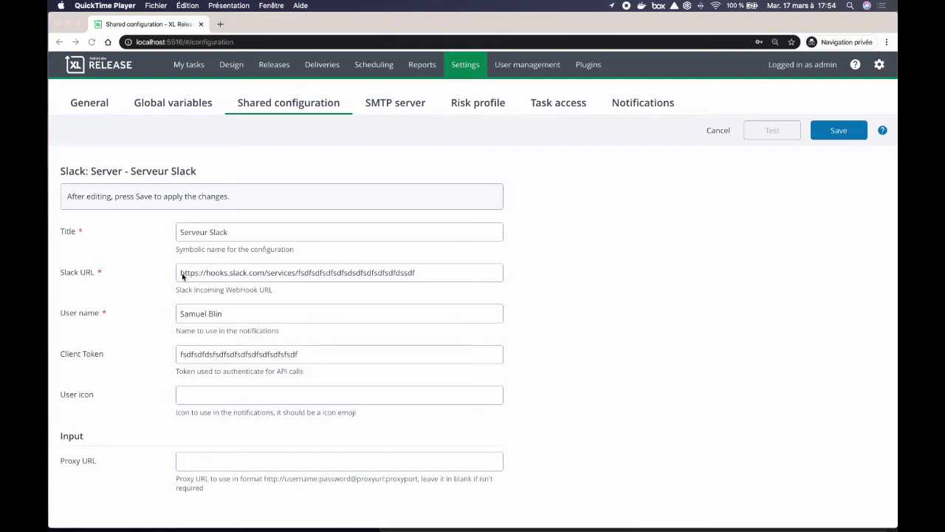
Step: Examine the Slack URL and Client Token values of the Serveur Slack configuration
click(423, 274)
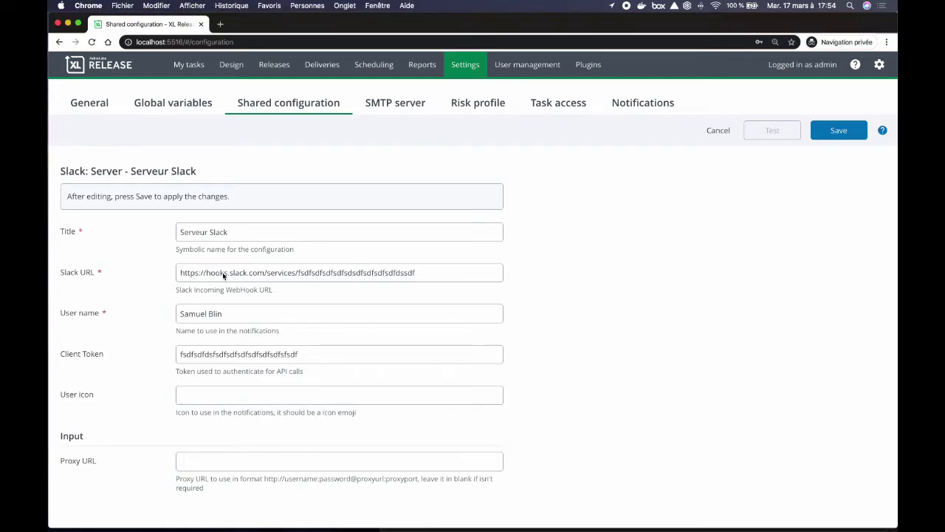
click(178, 273)
drag(416, 273, 154, 274)
drag(302, 355, 174, 355)
drag(297, 272, 433, 273)
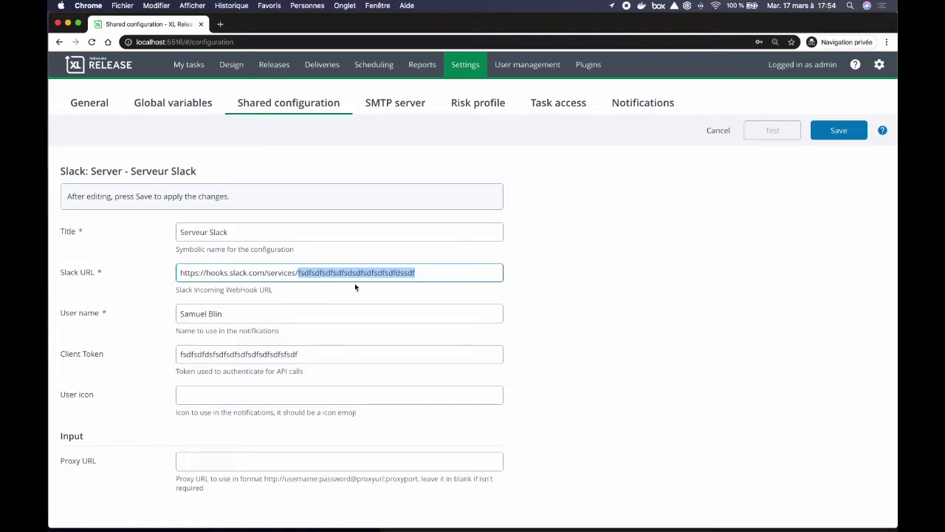
drag(427, 272, 176, 273)
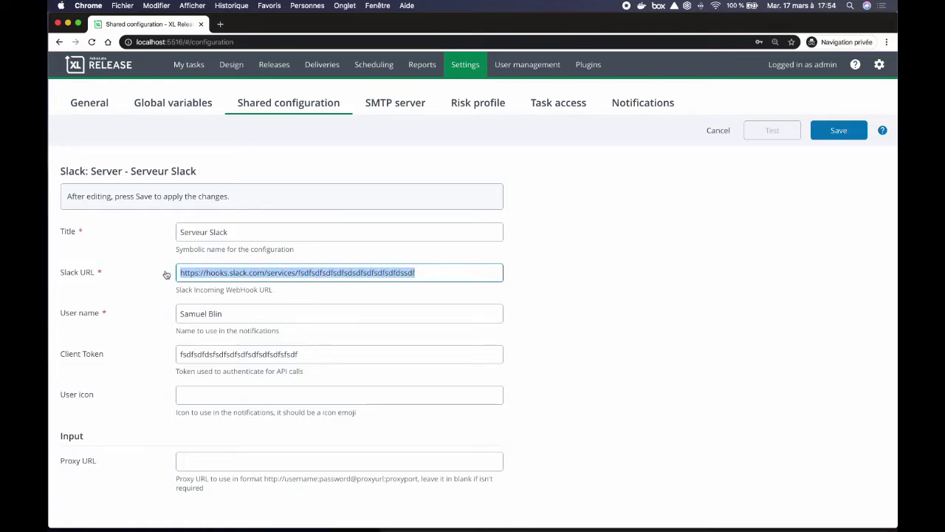
drag(316, 356, 169, 357)
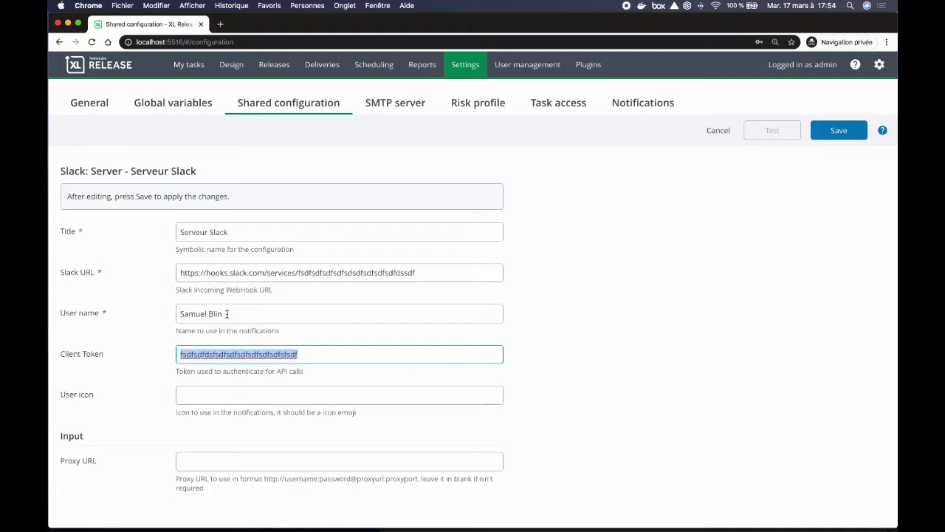
drag(431, 271, 151, 279)
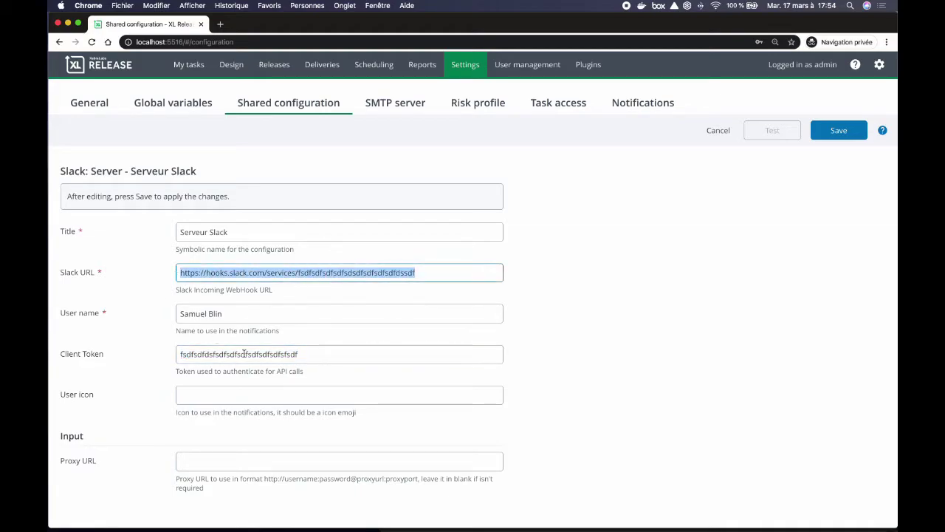
drag(315, 354, 166, 357)
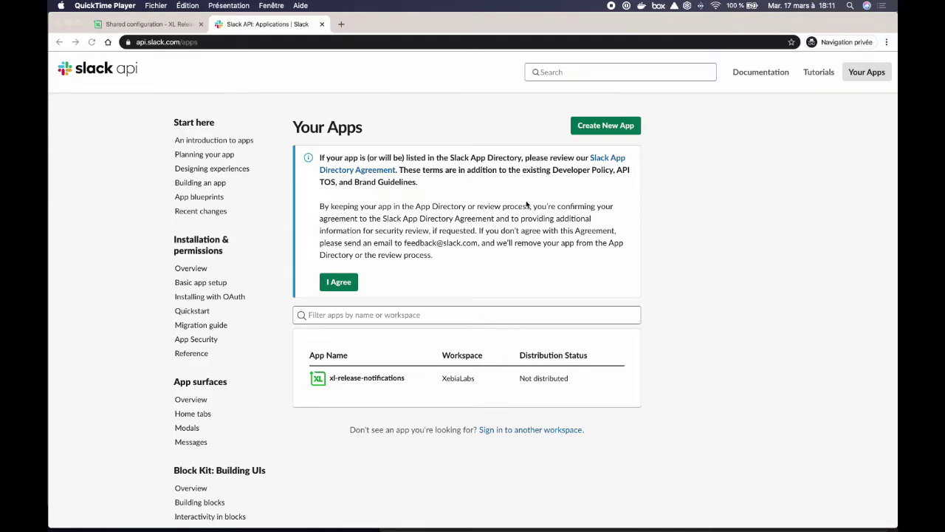
click(602, 131)
click(602, 130)
click(393, 154)
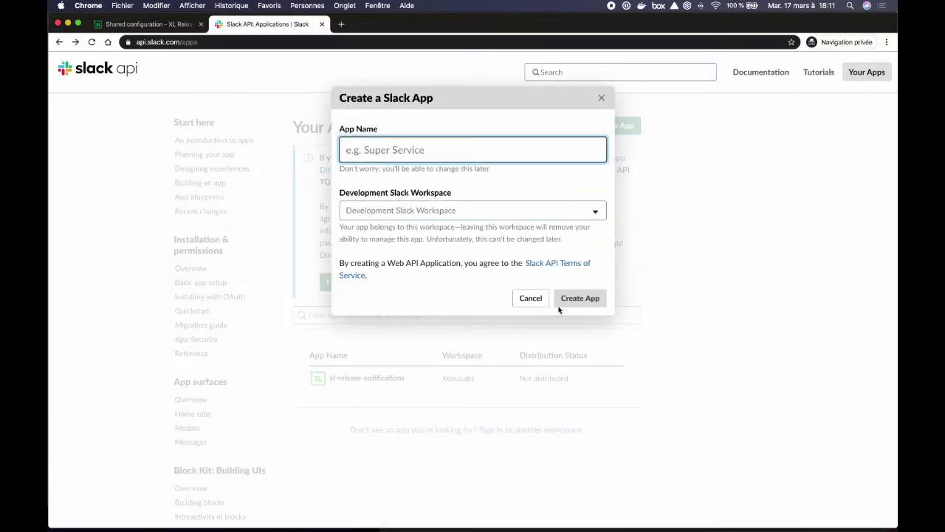
click(533, 301)
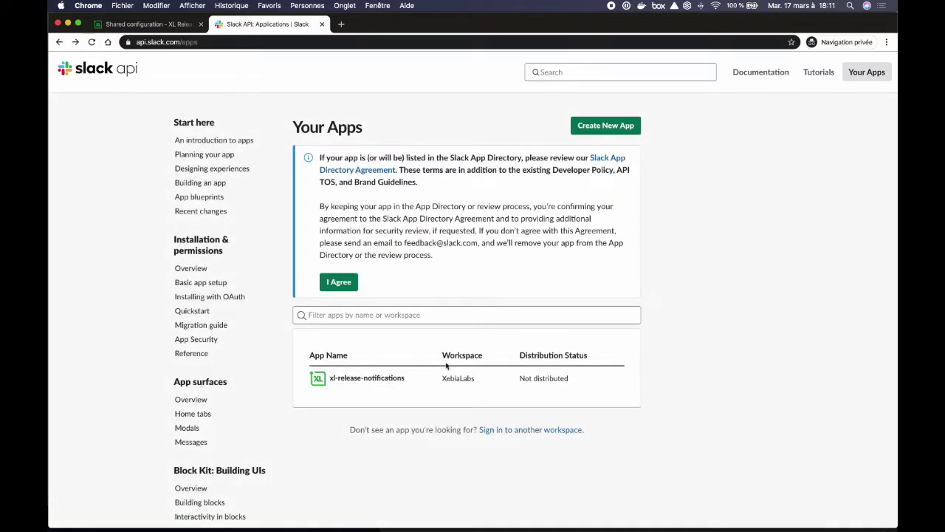
Step: Open the xl-release-notifications app in Slack API, expand its features and functionality, and compare them with the Slack URL field in XL Release
click(376, 383)
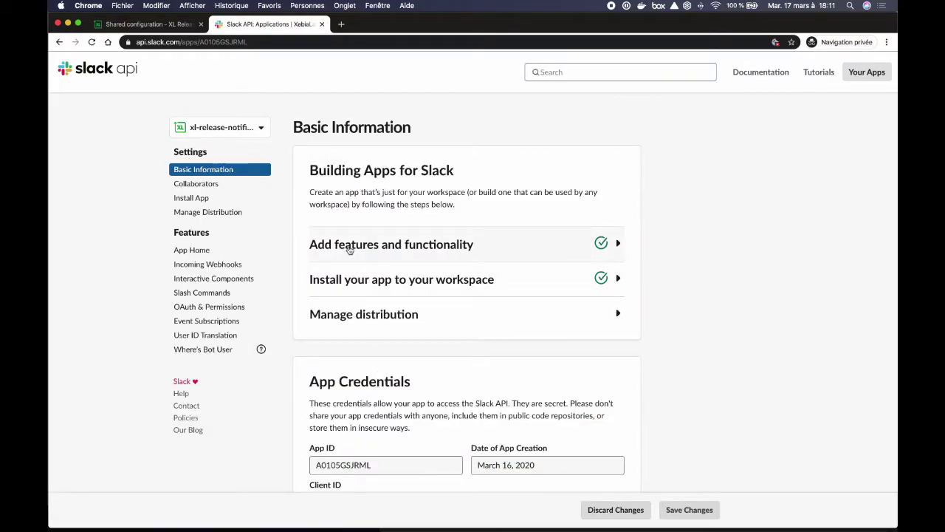
click(359, 248)
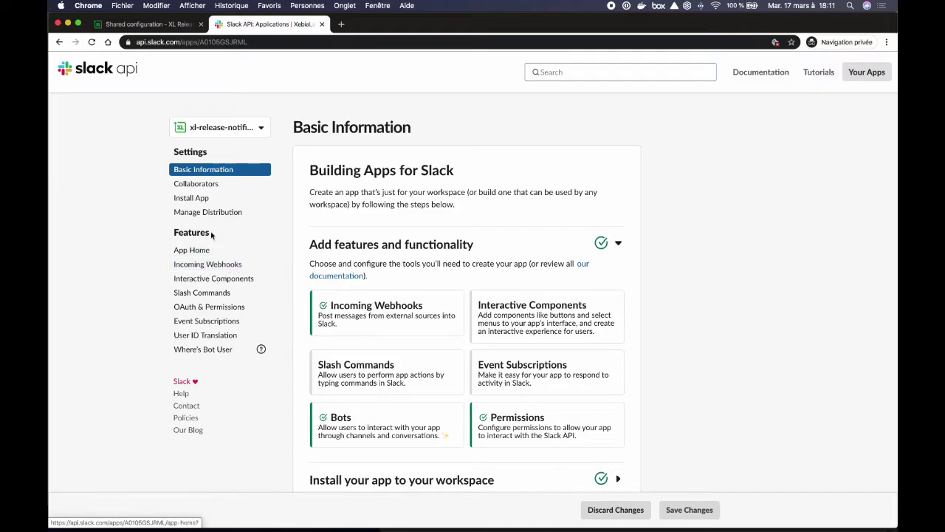
click(159, 24)
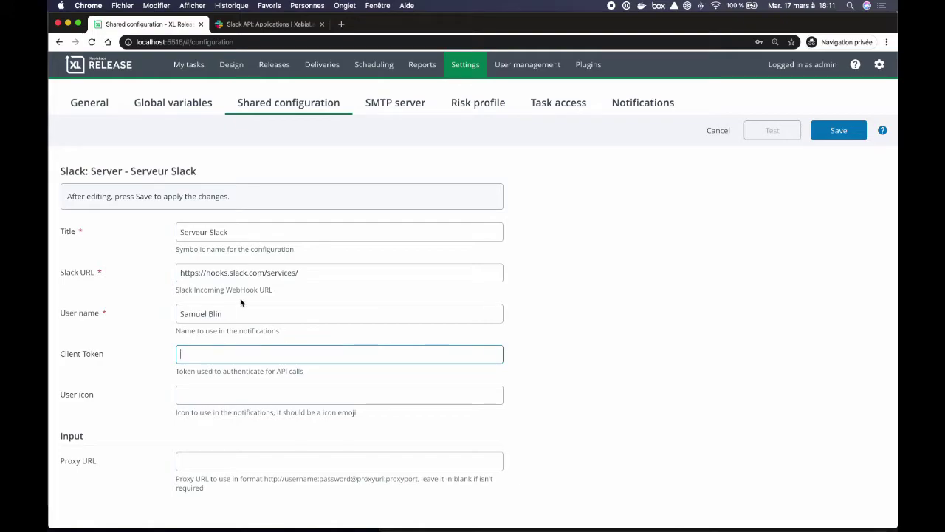
drag(297, 272, 133, 275)
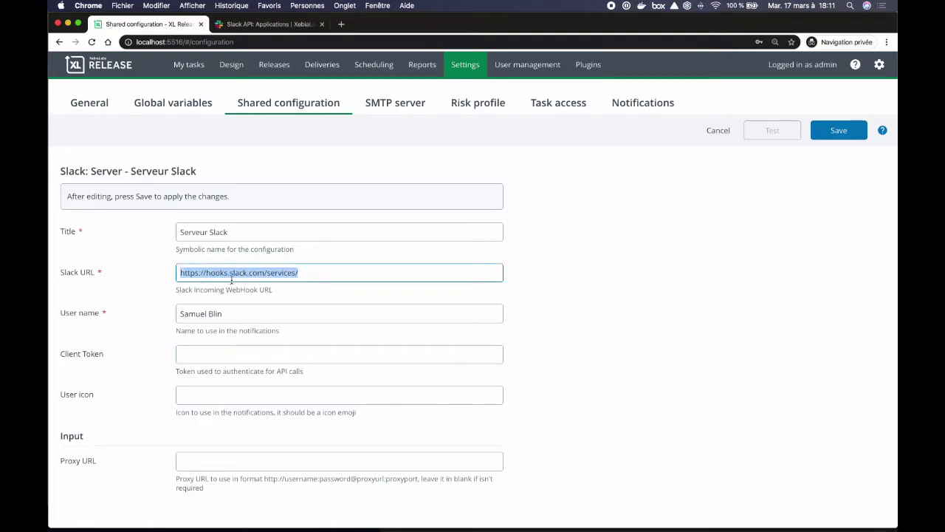
Step: Check the Client Token field in XL Release, then examine the Slack app's OAuth & Permissions settings, including the token scopes
click(272, 25)
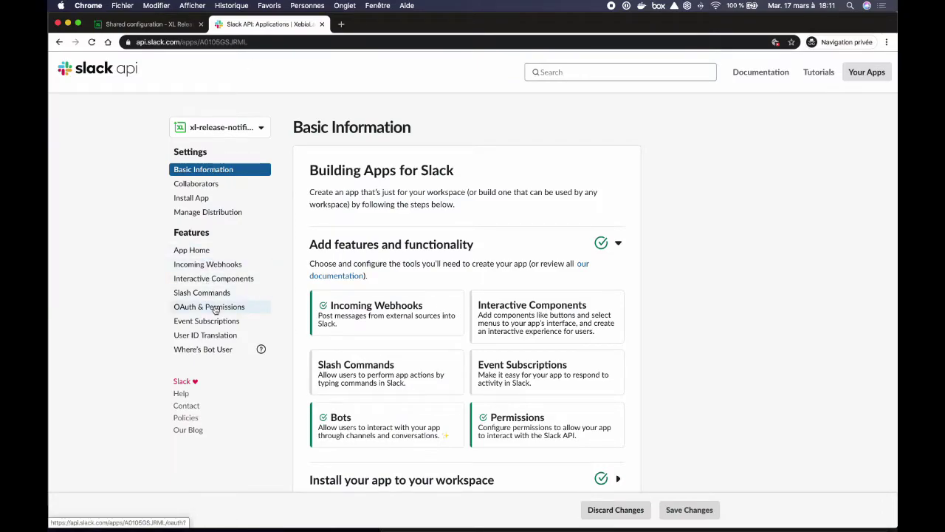
click(178, 25)
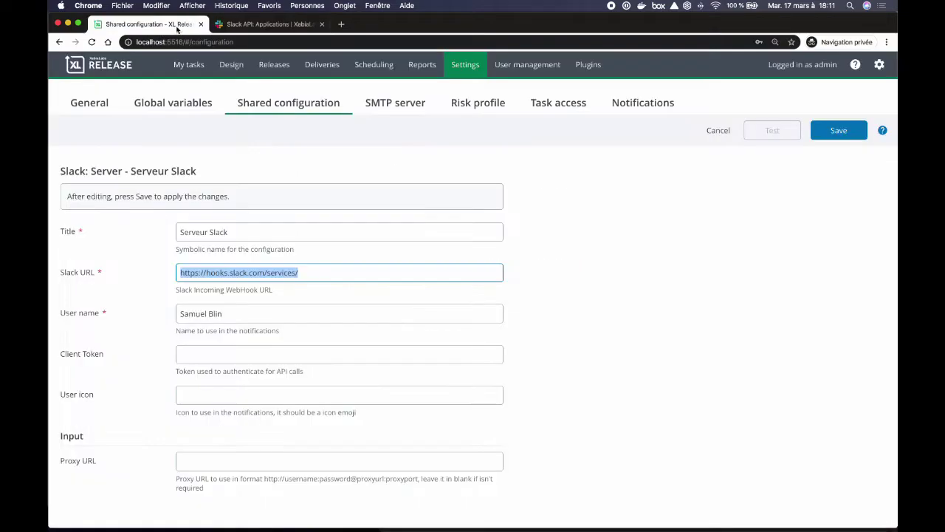
click(233, 358)
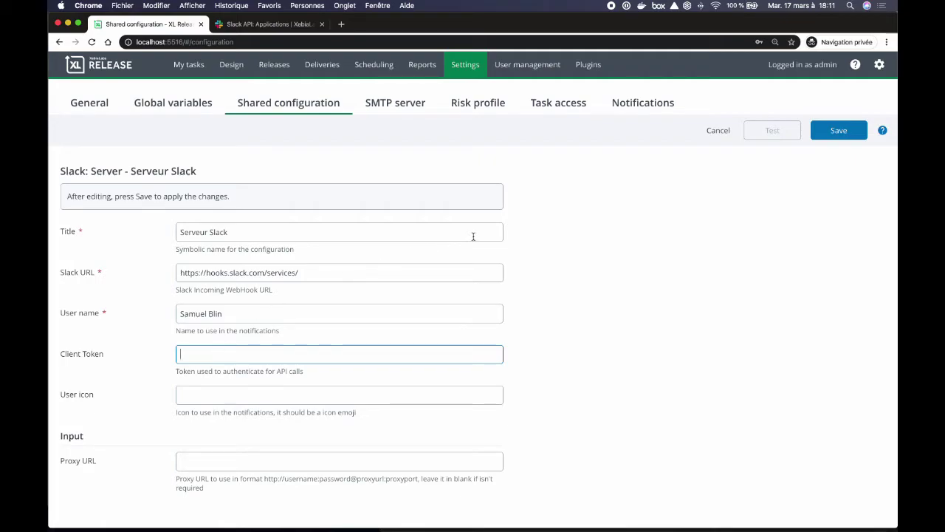
click(288, 24)
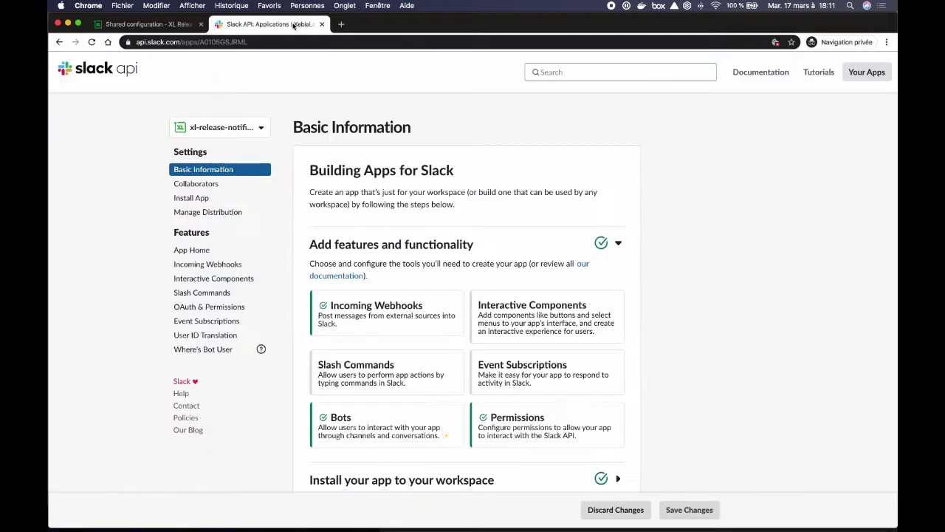
click(207, 307)
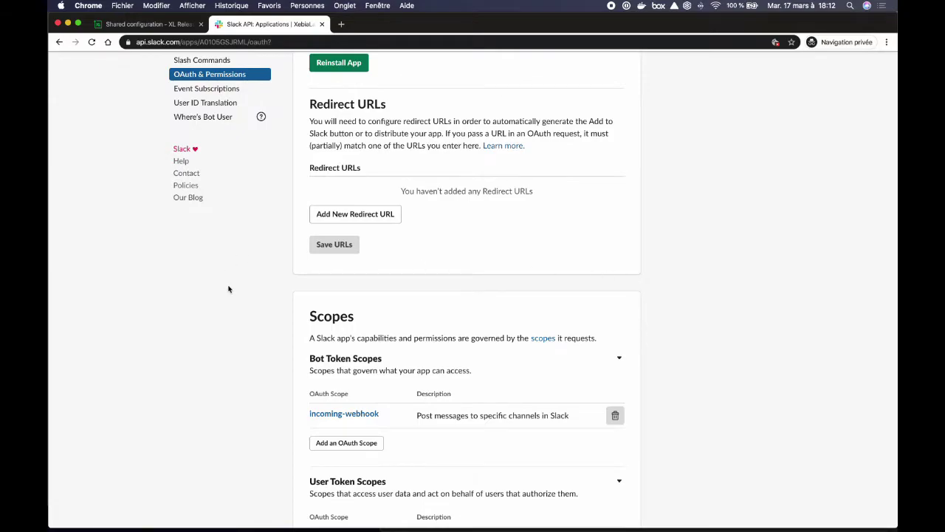
scroll(229, 289, down, 5)
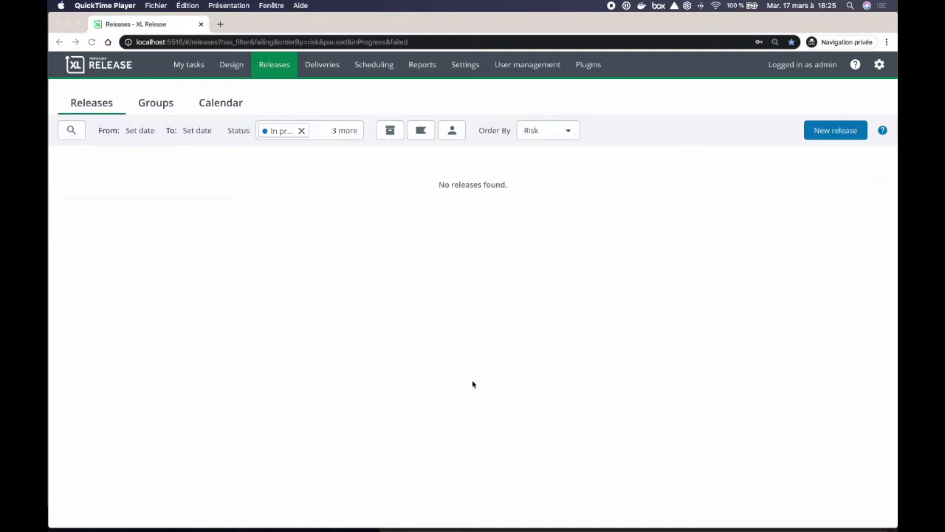
Step: Open the DemoSlack template from the Slack folder in XL Release's Design area for editing
click(235, 68)
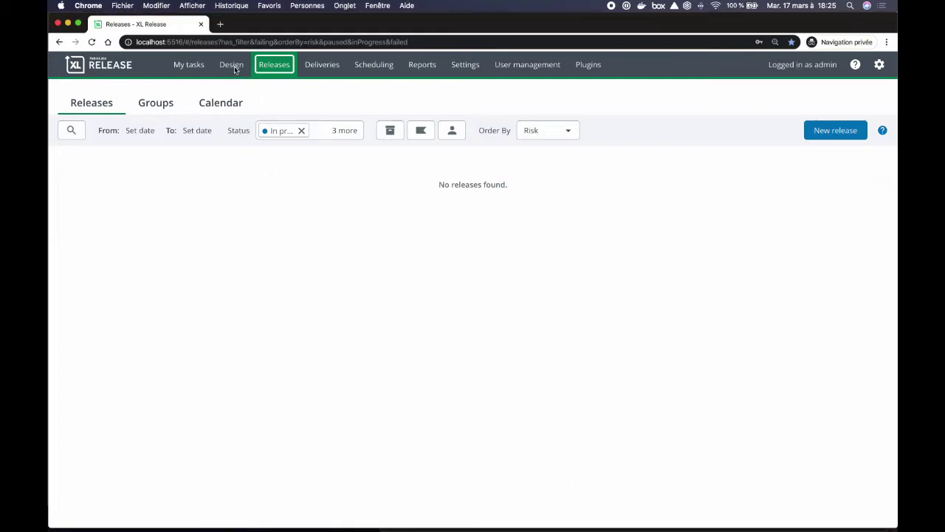
click(233, 66)
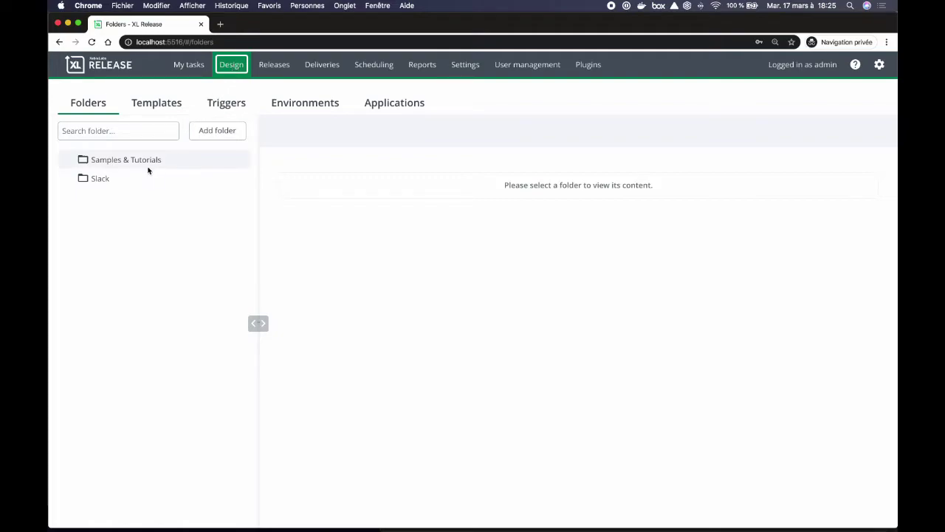
click(99, 181)
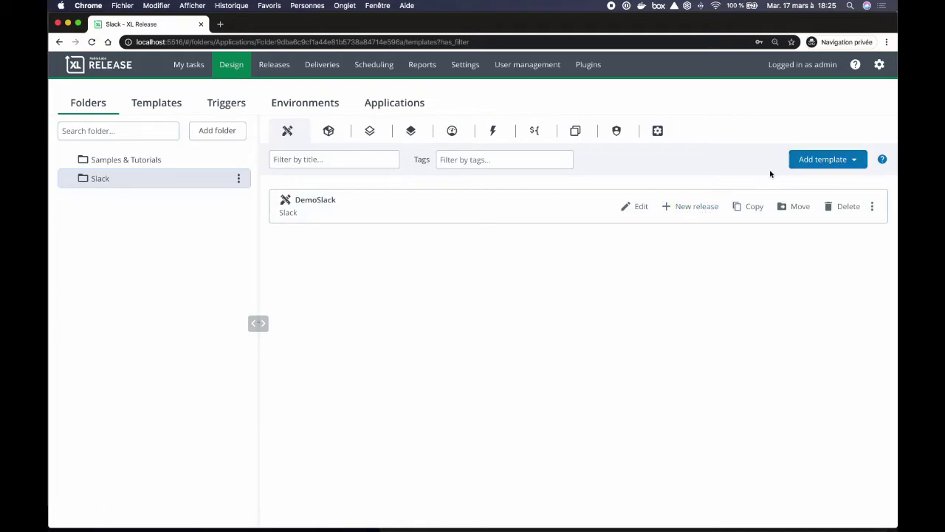
click(640, 208)
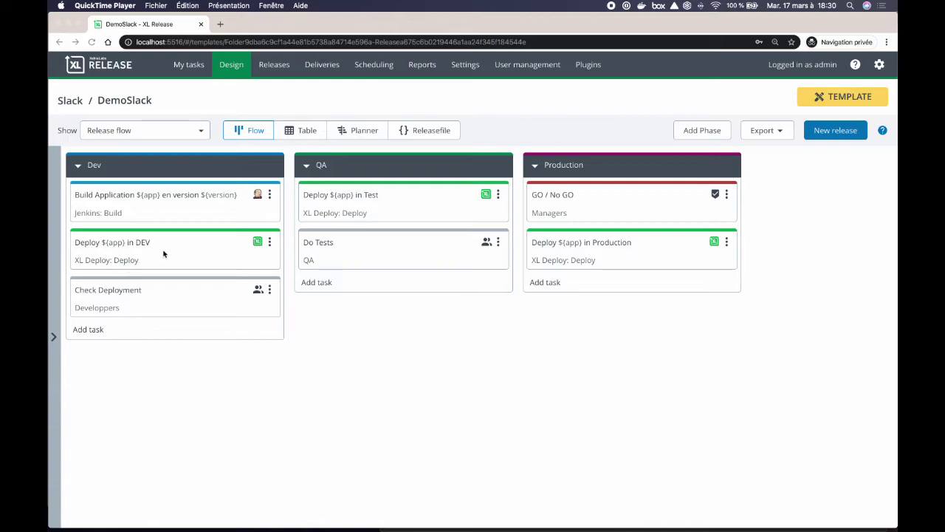
Step: Add a Slack > Notification task titled "Notification Slack" to the end of the Dev phase
click(182, 371)
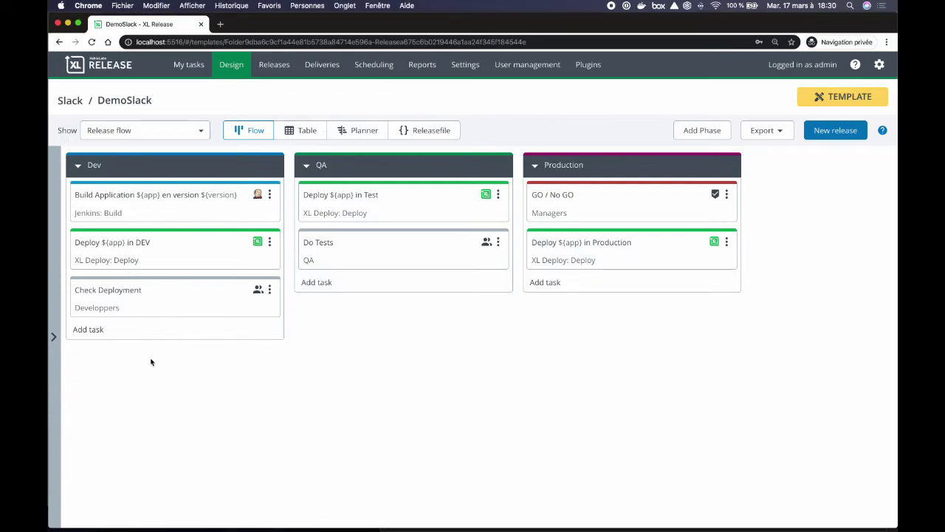
click(95, 333)
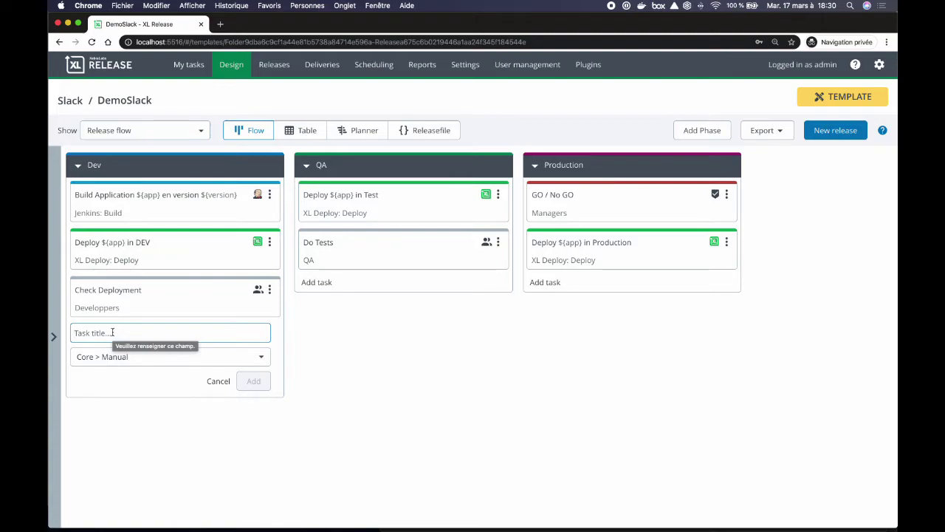
text(No)
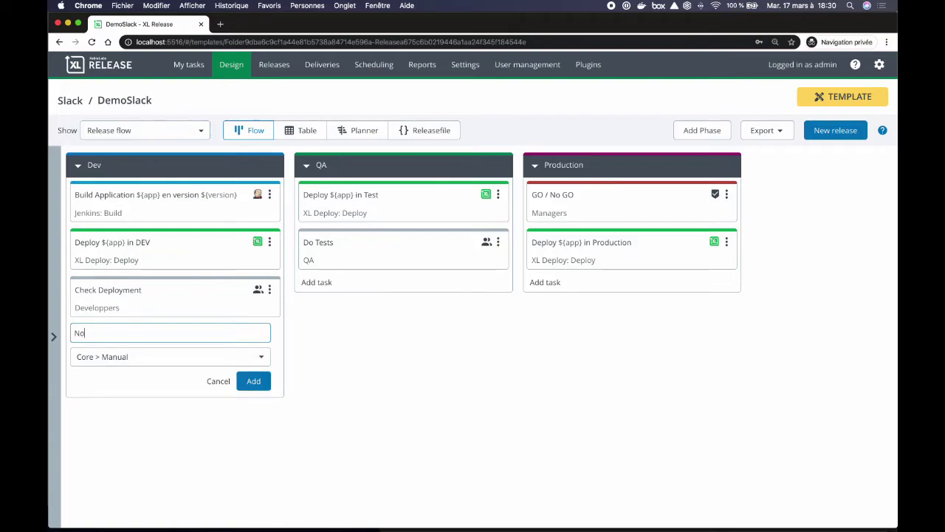
text(tification Slack)
click(118, 357)
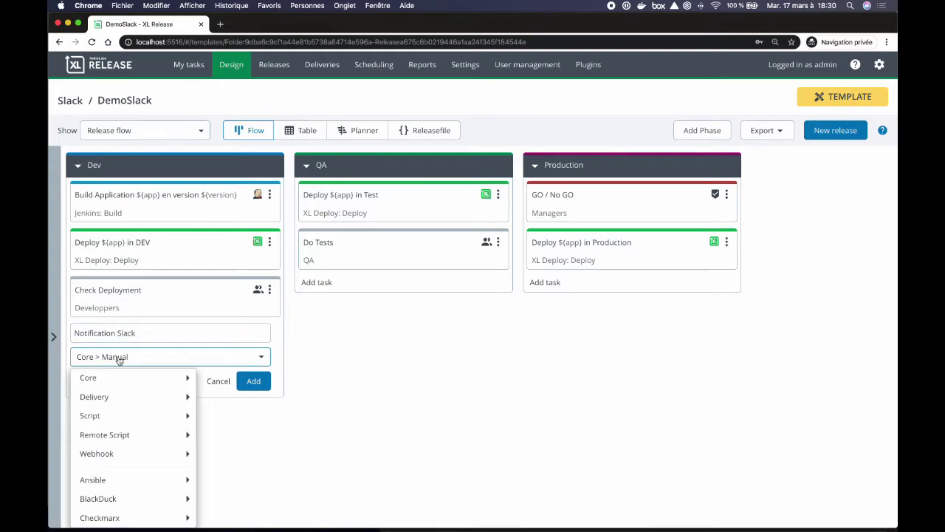
mouse_move(126, 392)
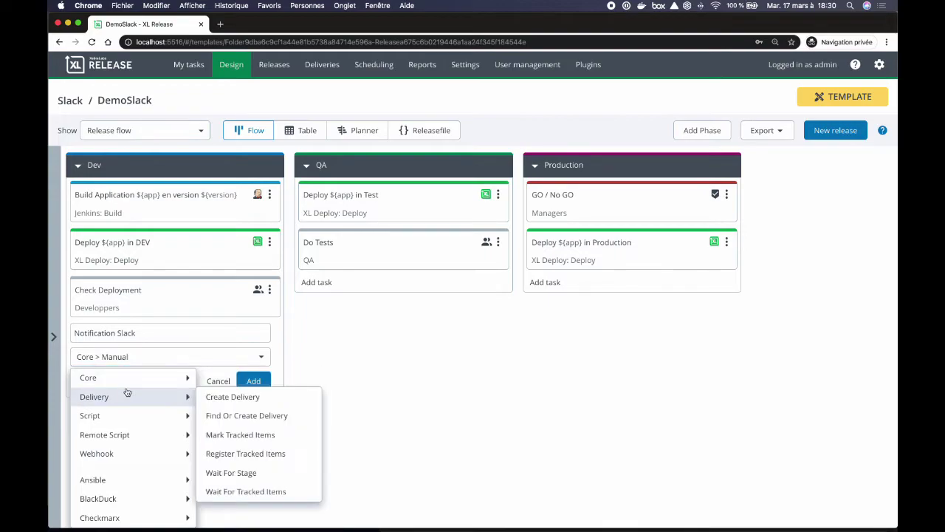
scroll(127, 392, down, 3)
scroll(127, 392, down, 5)
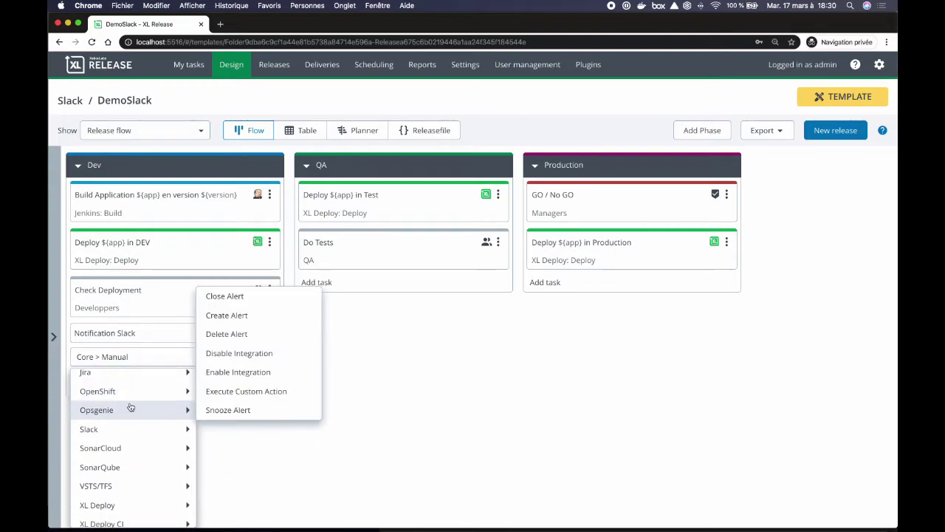
scroll(131, 407, up, 3)
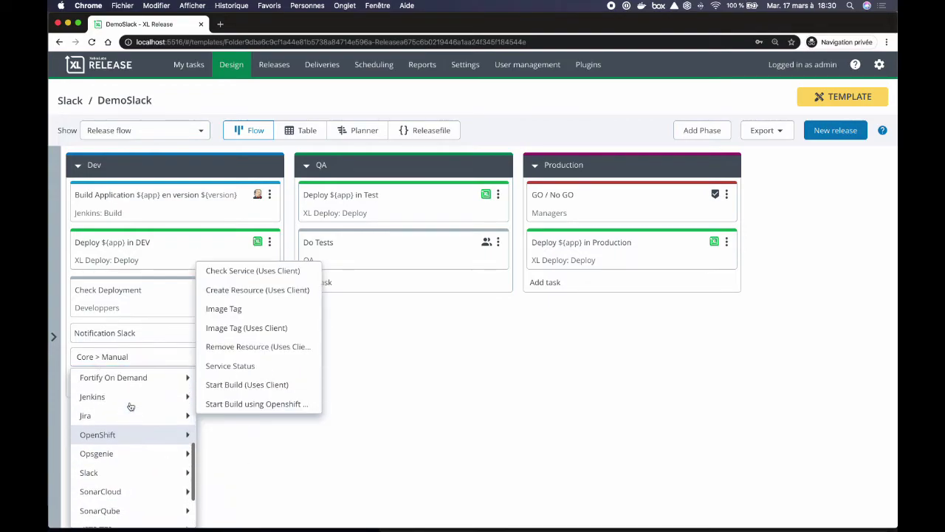
scroll(131, 407, down, 1)
mouse_move(129, 431)
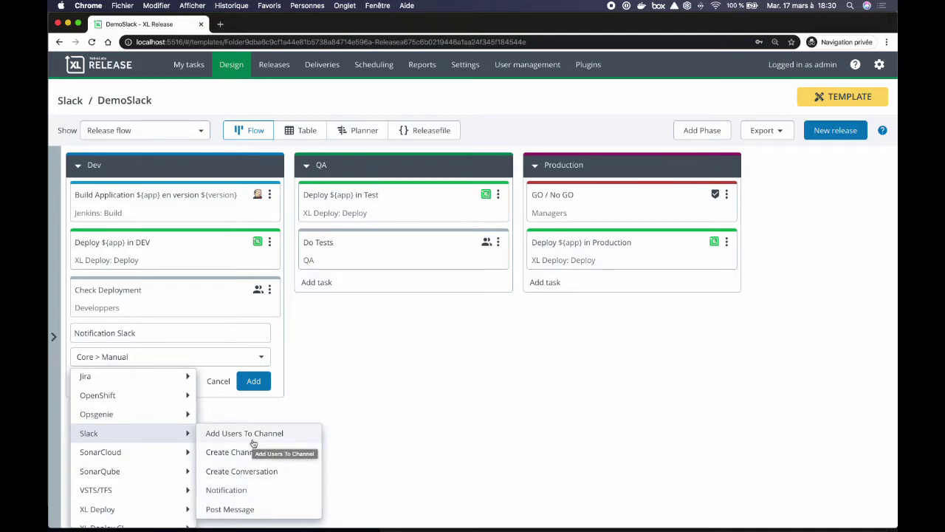
click(226, 492)
click(253, 382)
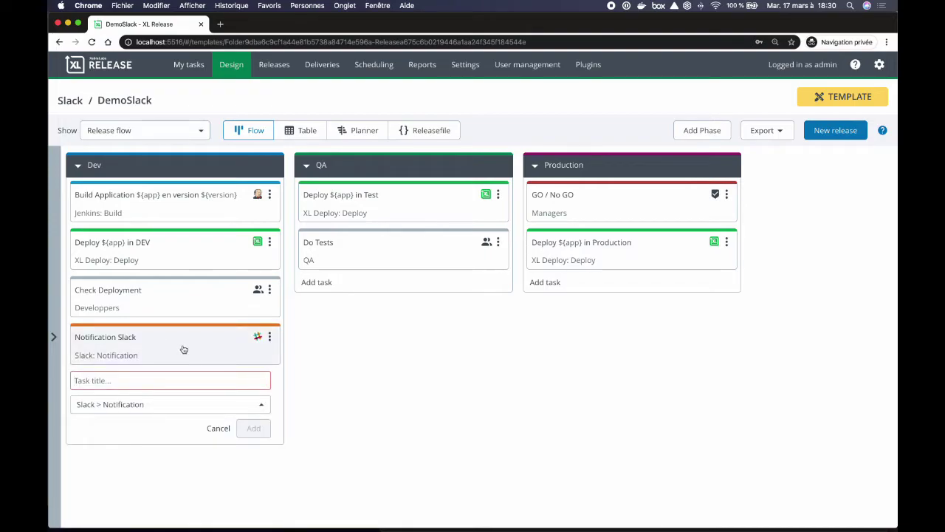
Step: Open the Dev phase's Notification Slack task, select Serveur Slack as the server, and enter the recipient's Slack handle as the channel
click(184, 349)
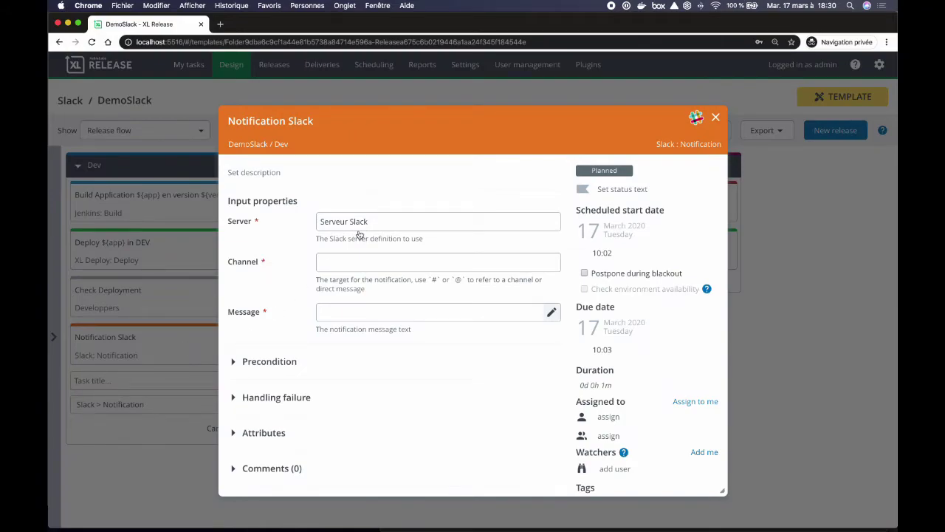
click(403, 223)
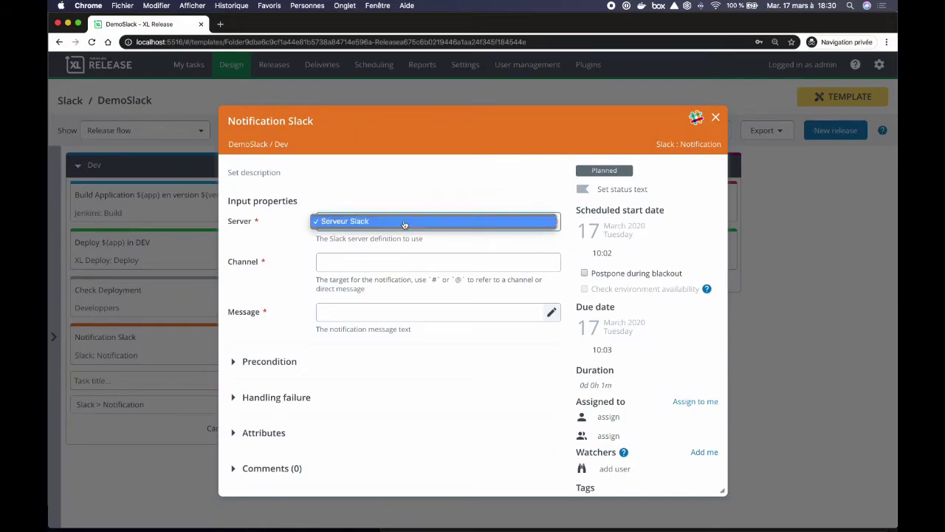
click(376, 223)
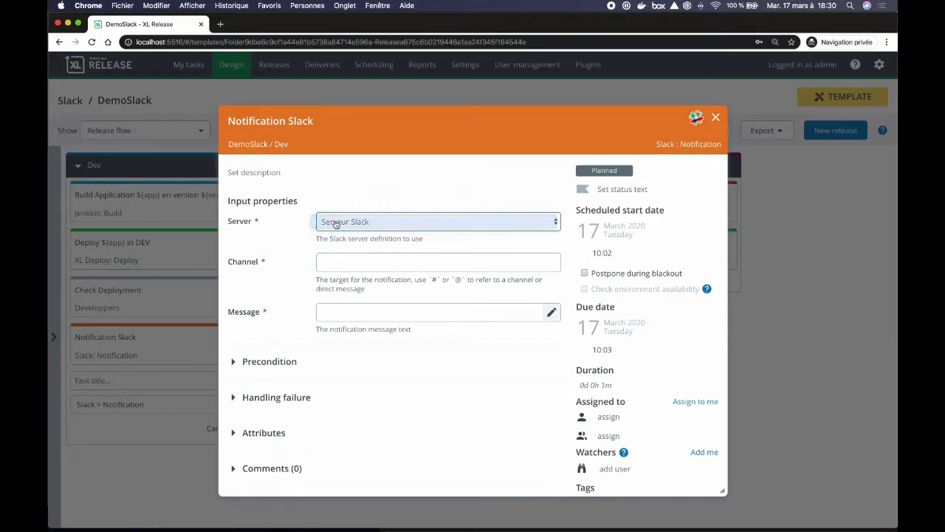
click(345, 262)
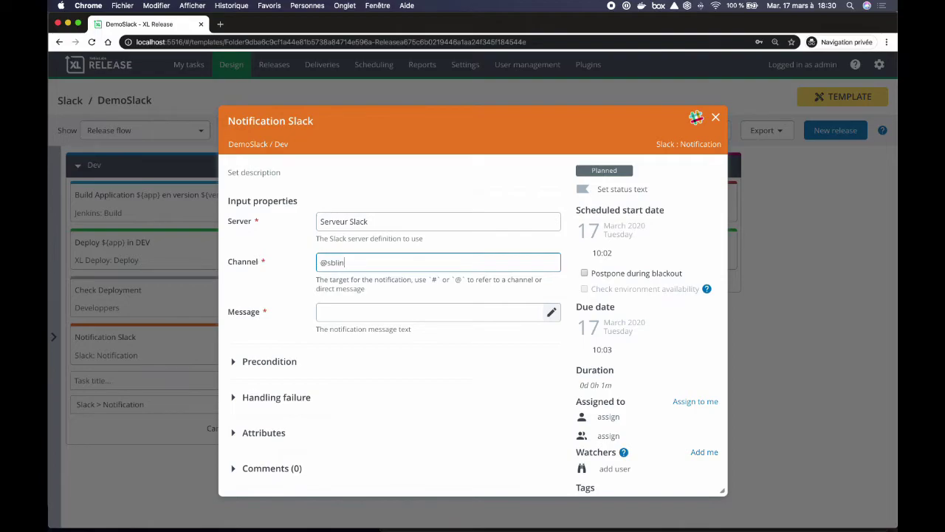
Step: Save the message "L'application ${app} version ${version} a été déployée en DEV." in the Dev notification task and close the task
click(552, 312)
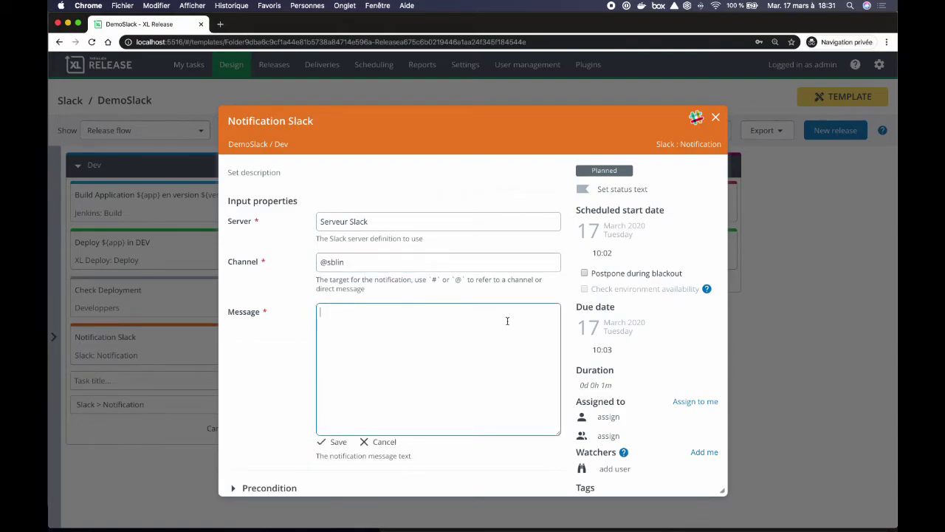
text(L'application ${app)
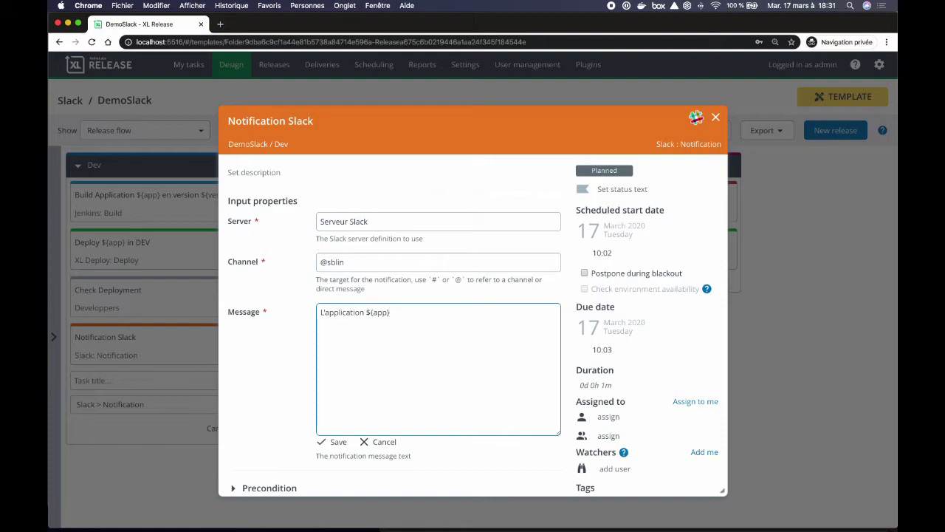
text(} a été déployée en DEV.)
click(391, 312)
text(version )
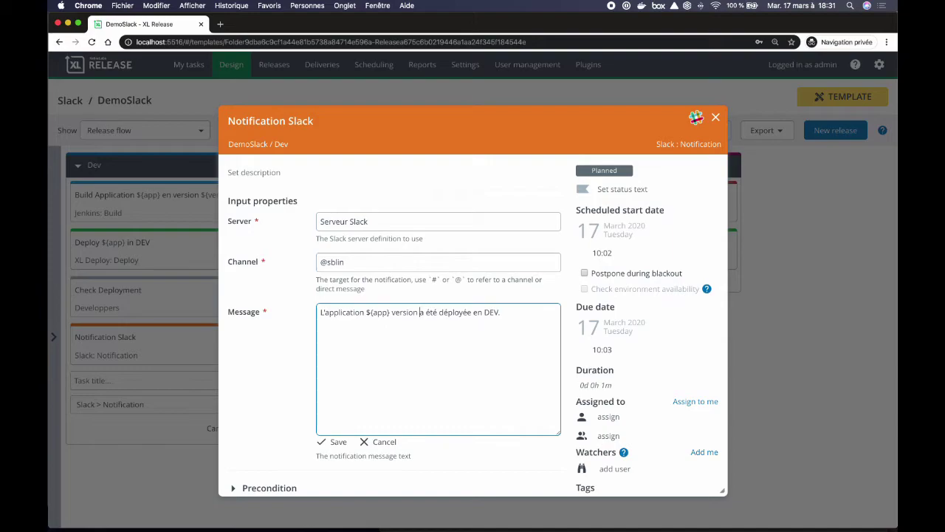
text(${version})
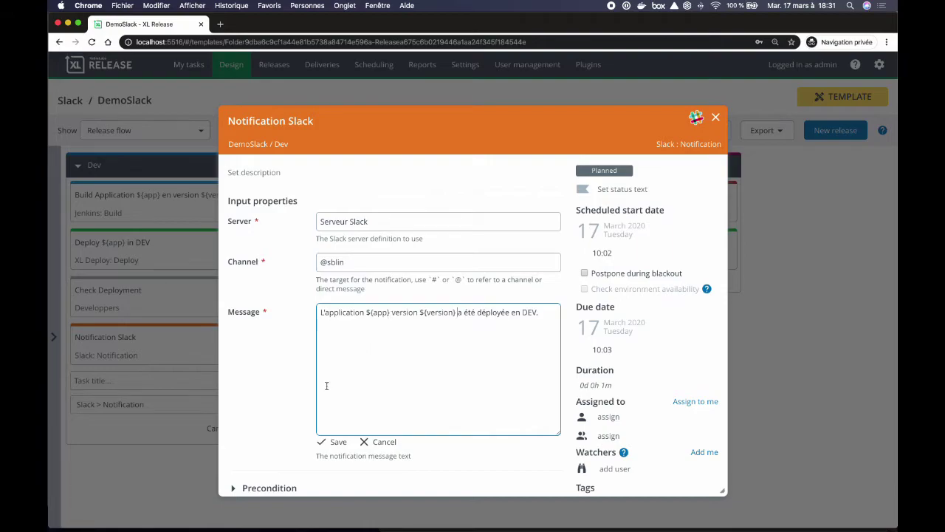
click(336, 443)
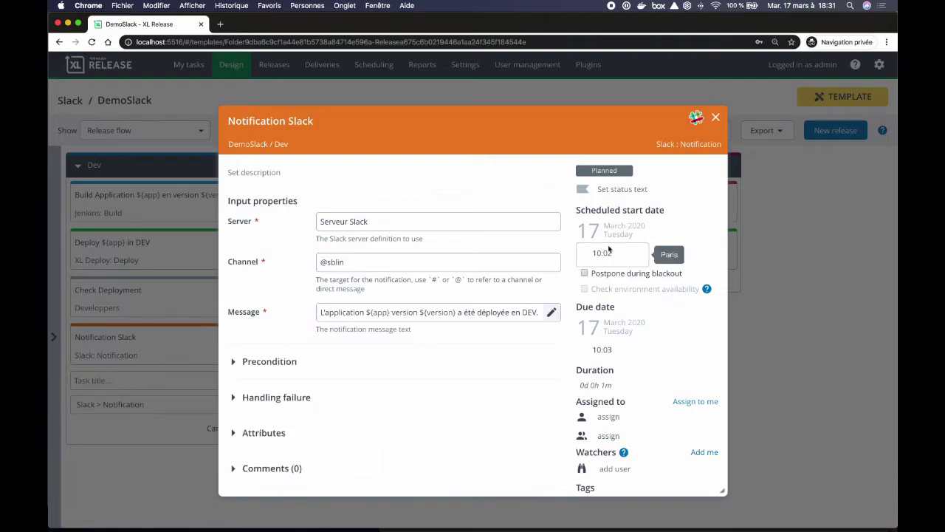
click(715, 116)
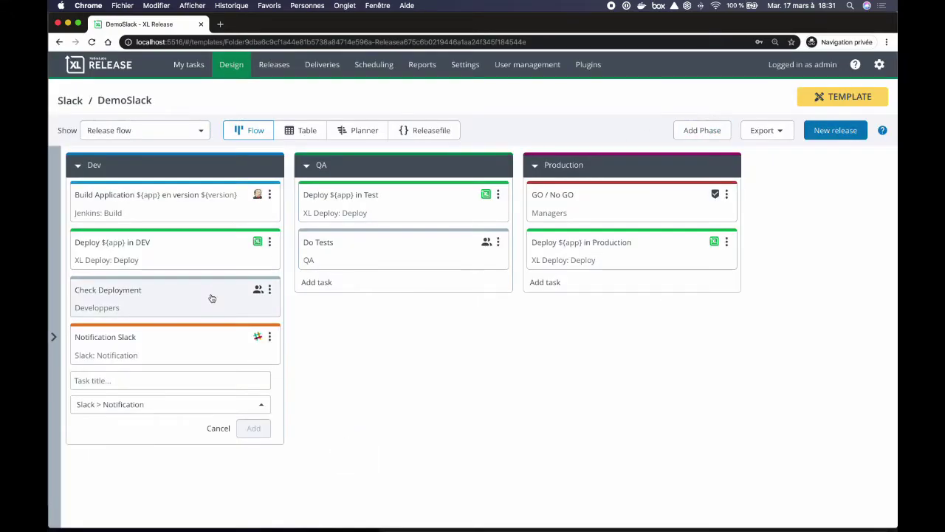
Step: Duplicate the Dev phase's Notification Slack task and place the copy in the QA phase between Deploy ${app} in Test and Do Tests
click(270, 337)
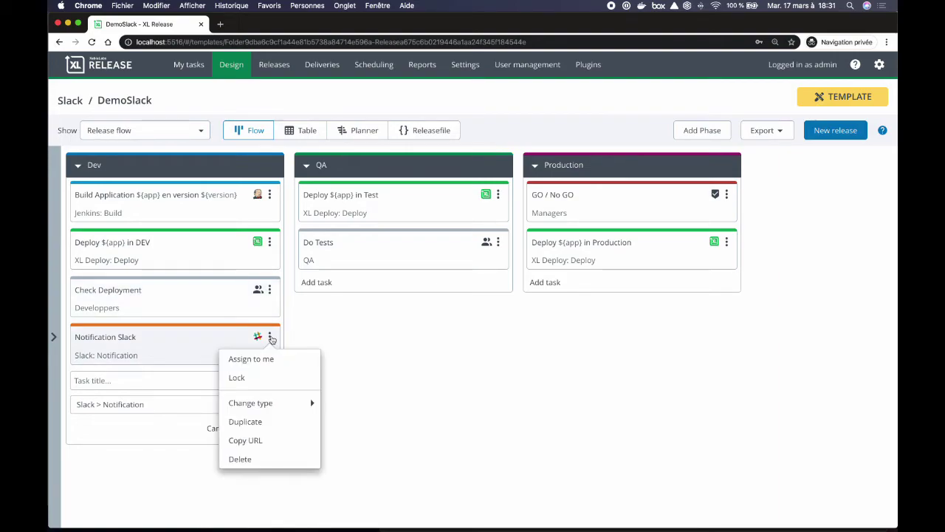
click(266, 421)
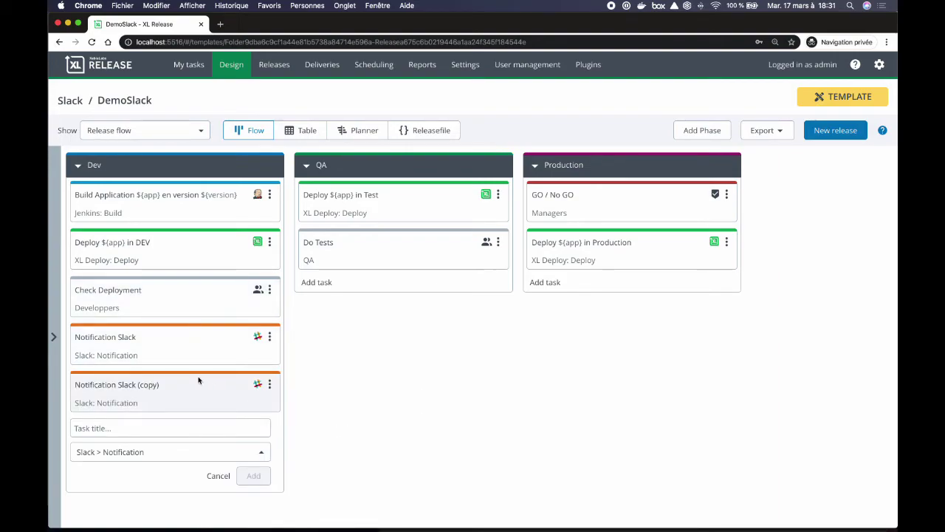
drag(198, 382, 428, 229)
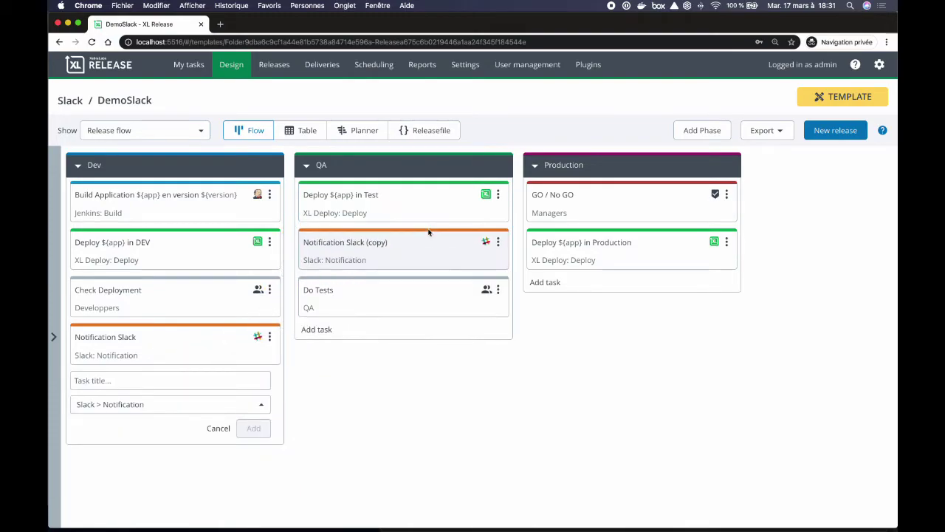
Step: Rename the copied notification task in the QA phase to "Notification Slack"
click(384, 247)
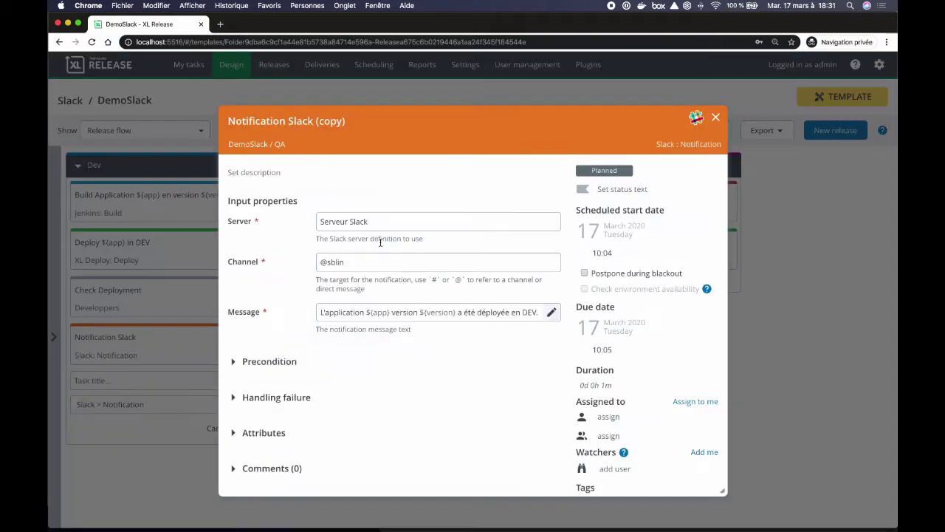
click(325, 124)
drag(294, 121, 342, 121)
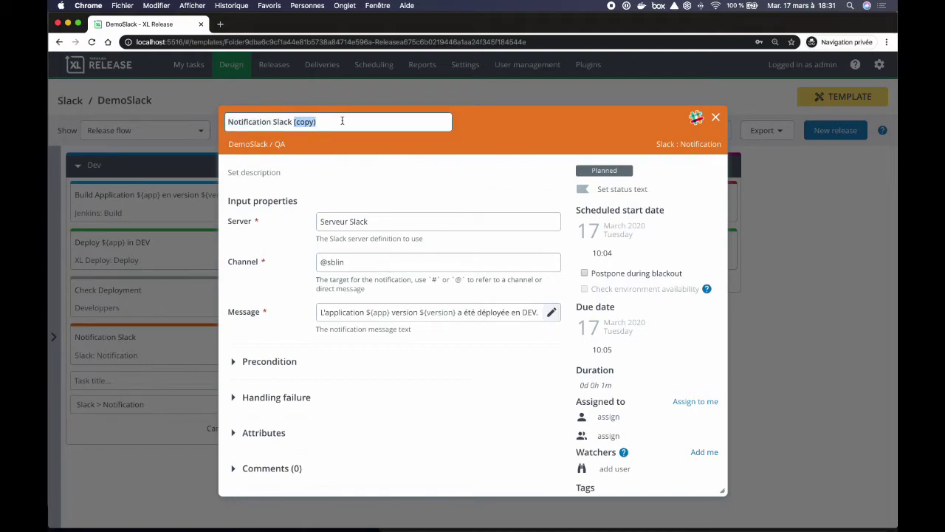
key(BackSpace)
click(557, 318)
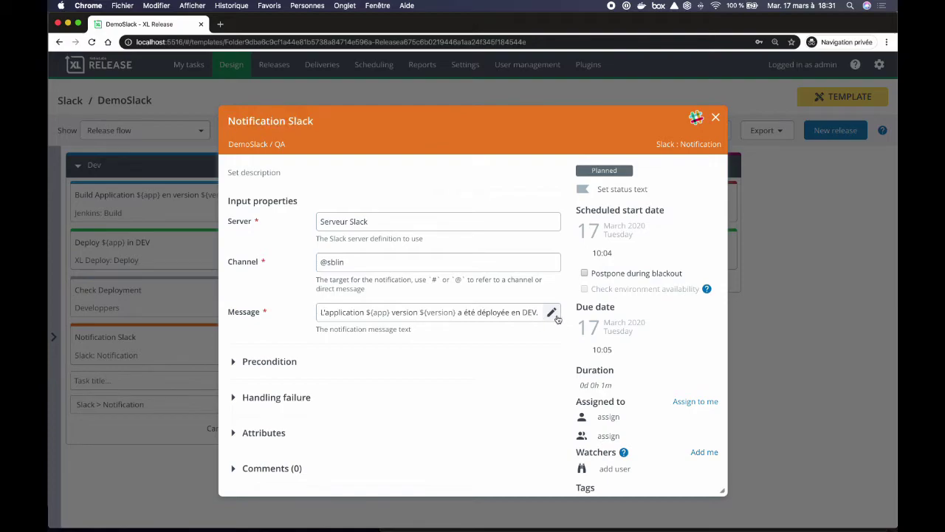
Step: Change the environment in the QA task's notification message to "QA", save the message, and close the task
click(552, 313)
double_click(529, 313)
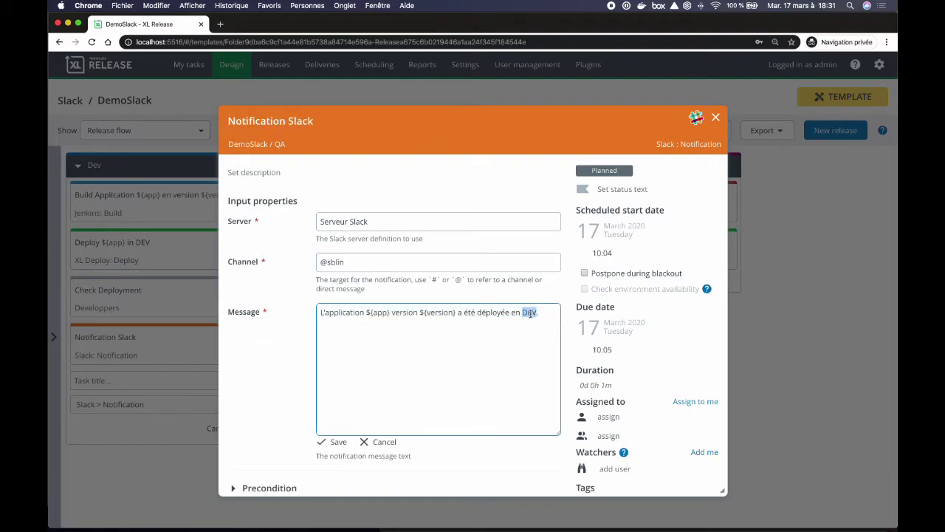
text(QA)
click(341, 441)
click(716, 117)
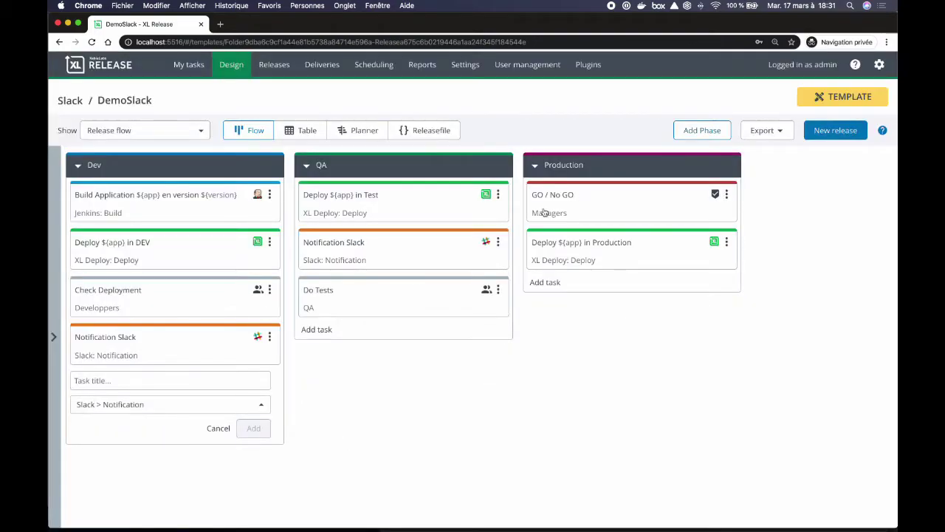
Step: Duplicate the QA phase's Notification Slack task and place the copy at the end of the Production phase
click(498, 244)
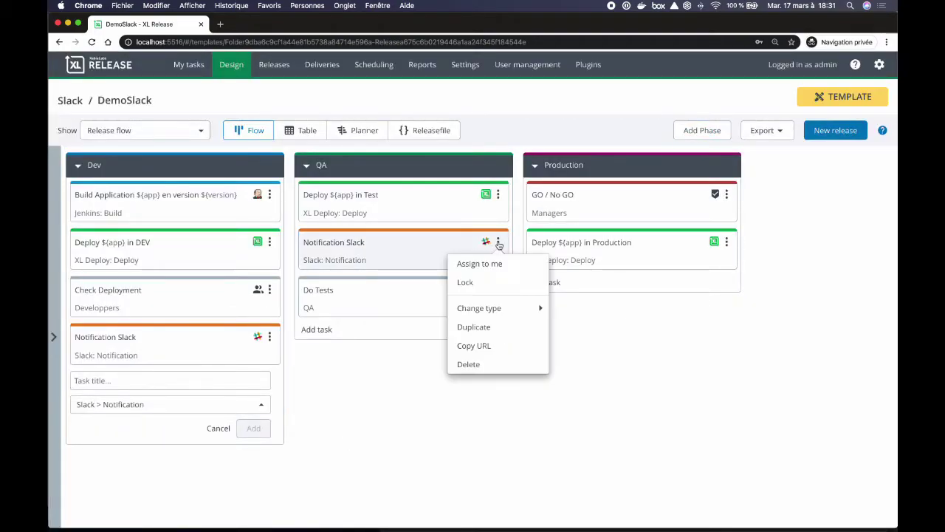
click(479, 328)
drag(439, 286, 667, 283)
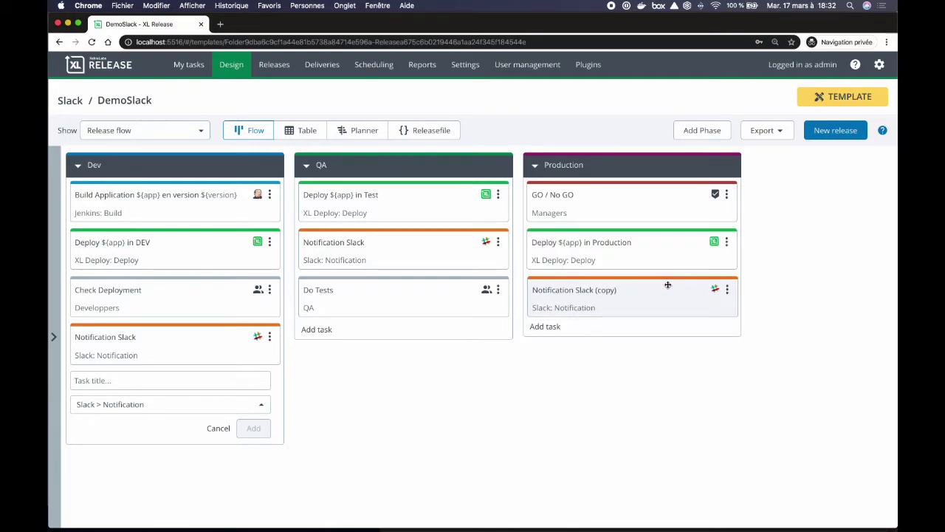
Step: Rename the copied notification task in the Production phase to "Notification Slack"
click(614, 293)
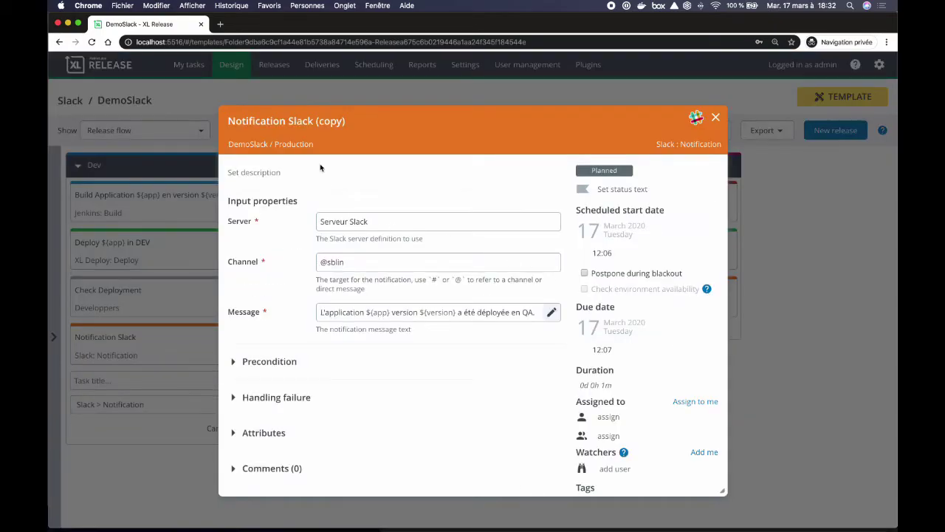
click(330, 123)
click(331, 123)
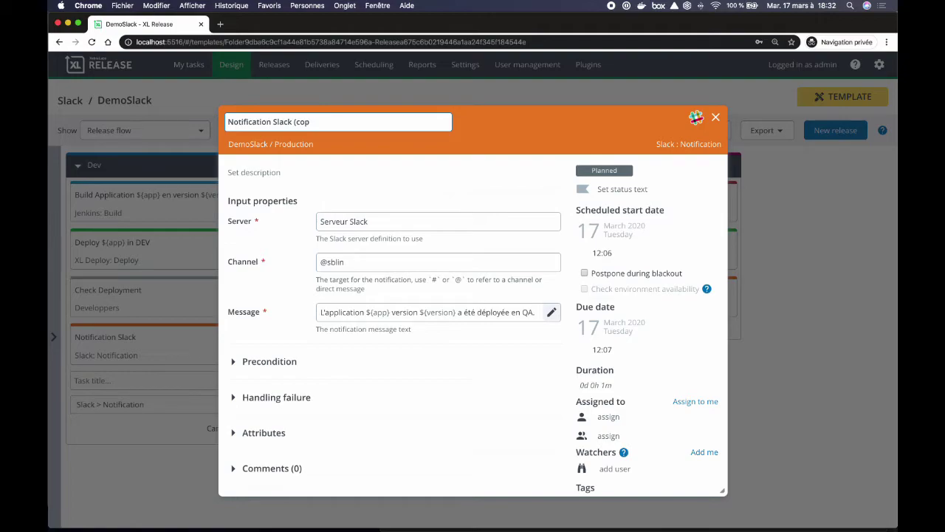
Step: Change the environment in the Production task's notification message to "Production", save the message, and close the task
click(551, 311)
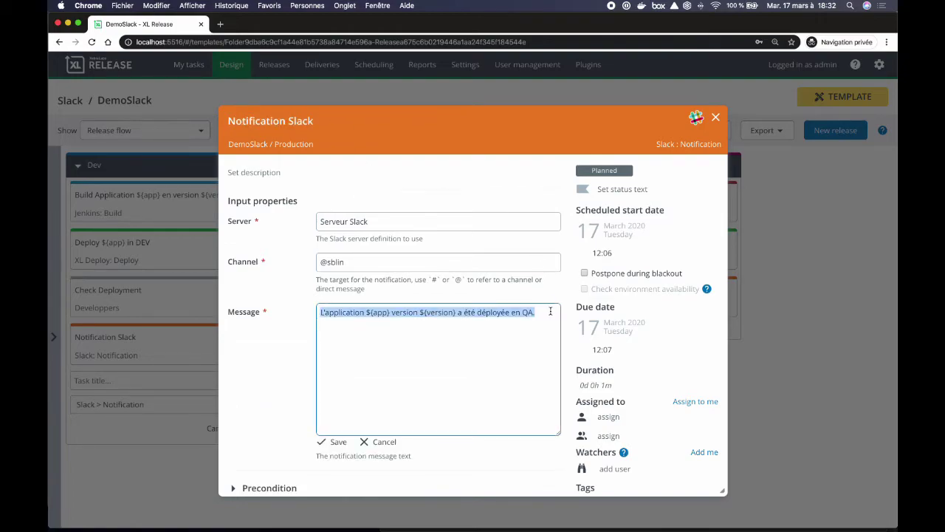
double_click(526, 312)
text(Pro)
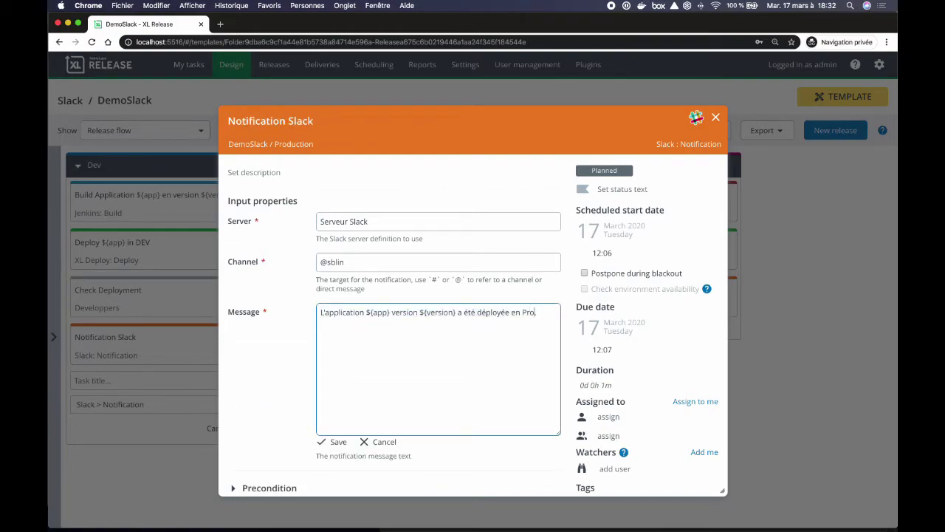
text(duction.)
click(338, 441)
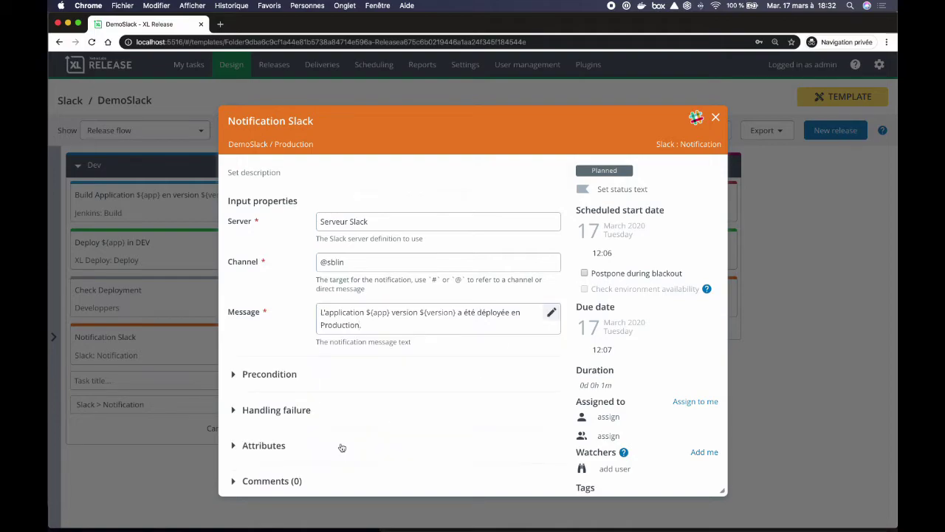
click(858, 301)
Step: Discard the empty new-task form in the Dev phase and move Notification Slack directly before Check Deployment
click(220, 429)
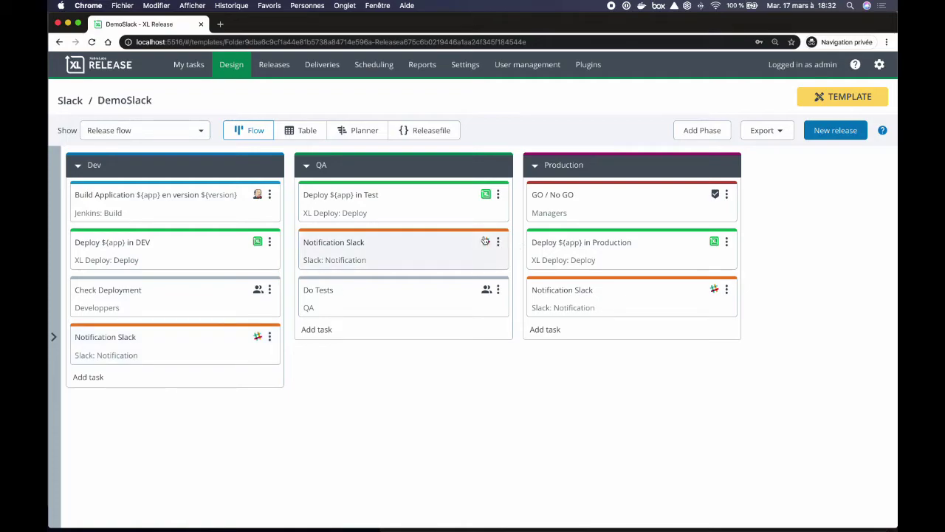
drag(177, 333, 179, 278)
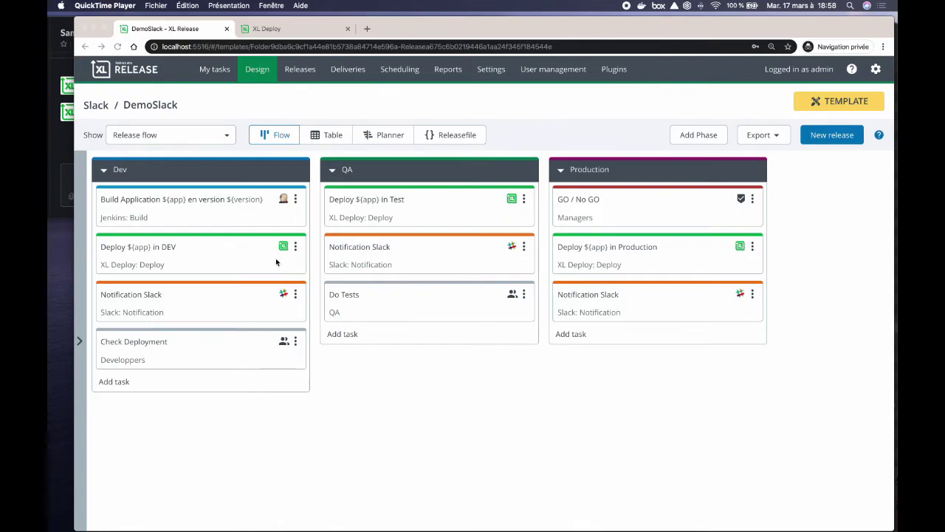
Step: Open the deployment pipeline of DemoWebApp from 3-Tier/Java in XL Deploy, and check the xl-release-notifications messages in Slack
click(285, 29)
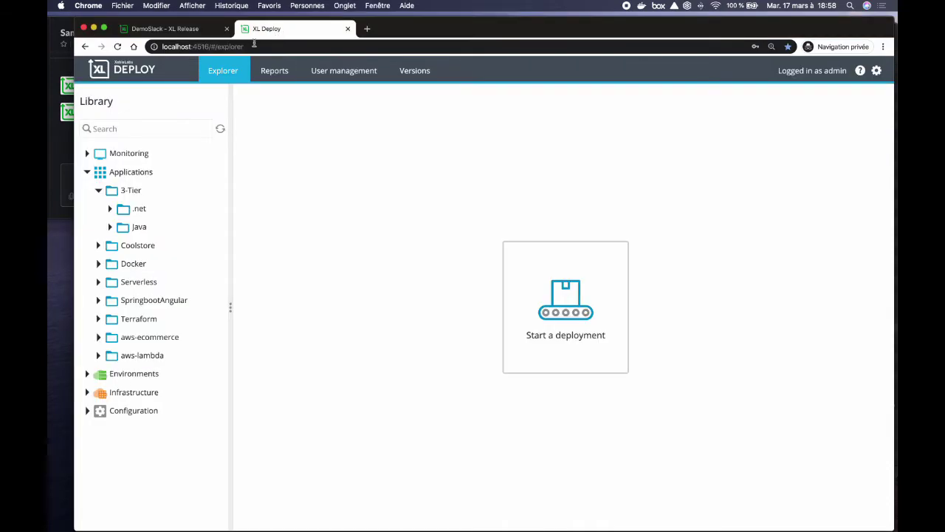
click(110, 227)
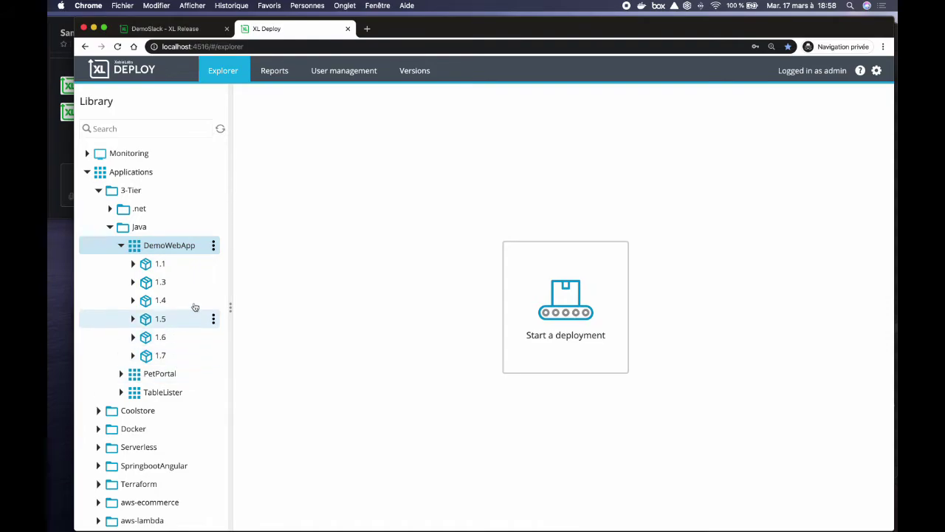
click(214, 245)
click(243, 273)
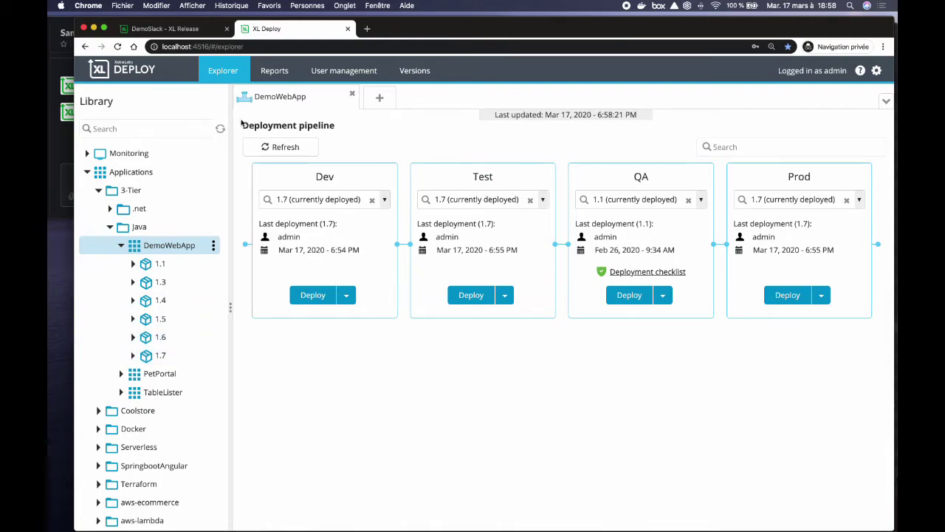
click(65, 150)
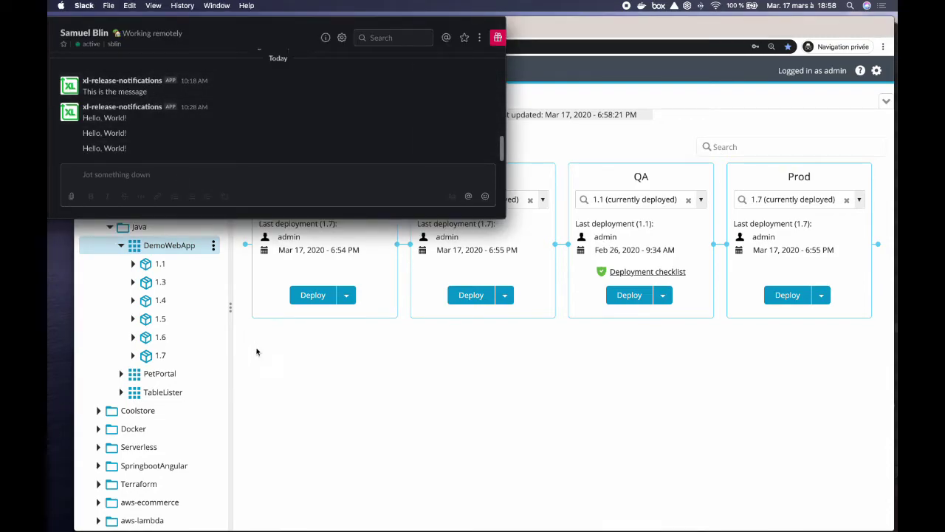
click(279, 371)
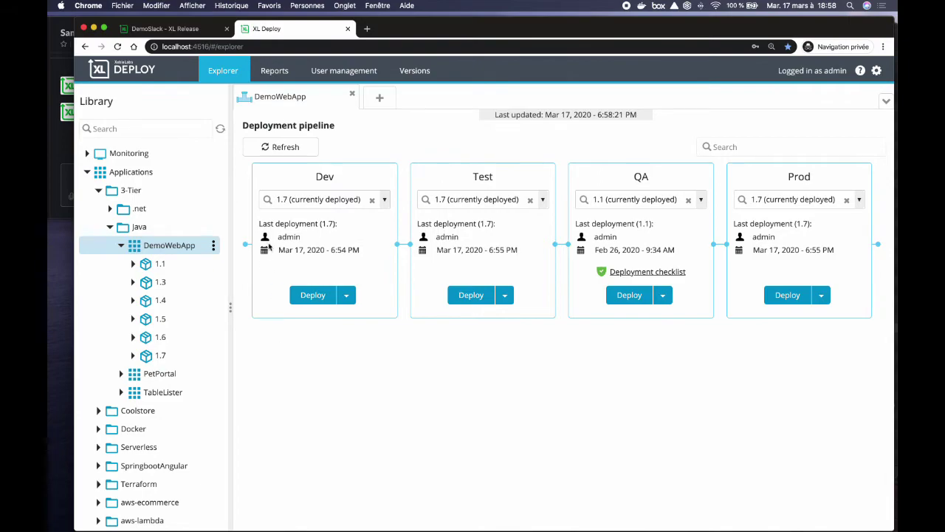
Step: Create a release named "Version1.8" from the DemoSlack template in XL Release, with app DemoWebApp and version 1.8, and start it
click(194, 30)
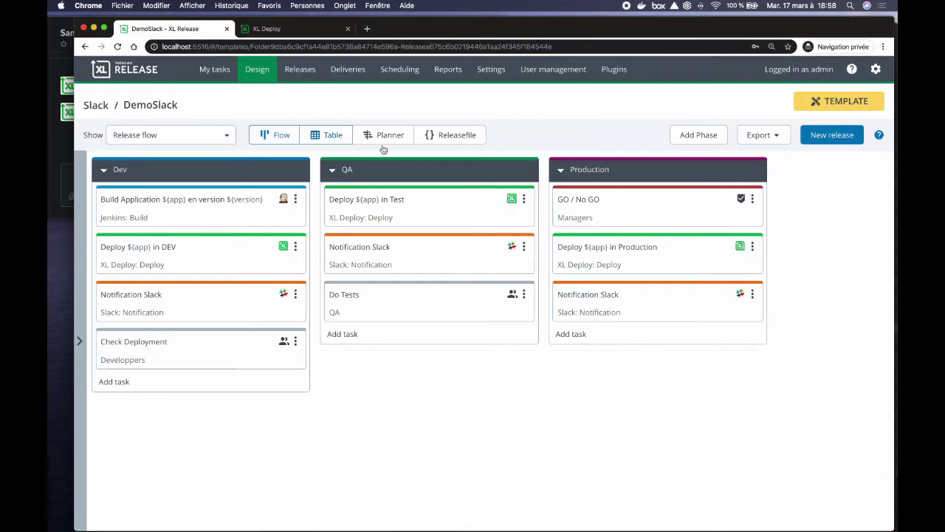
click(825, 138)
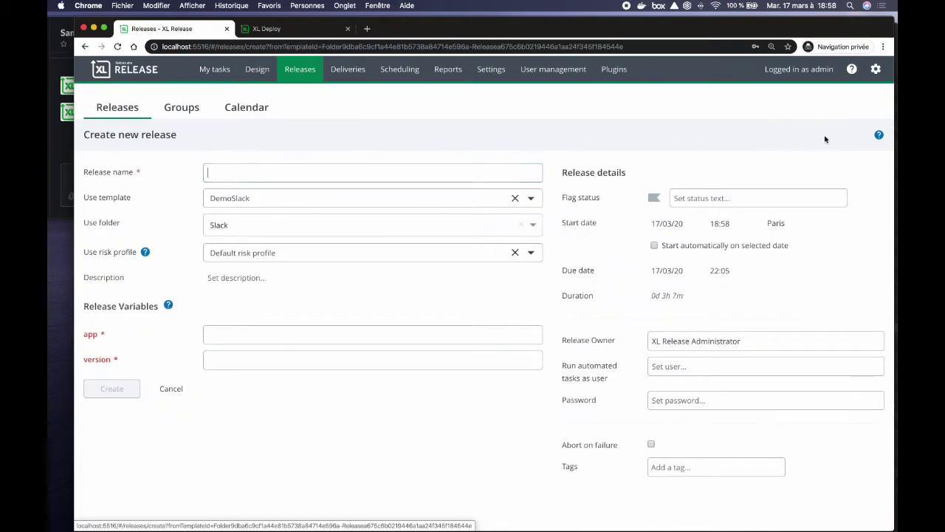
text(Version1.8)
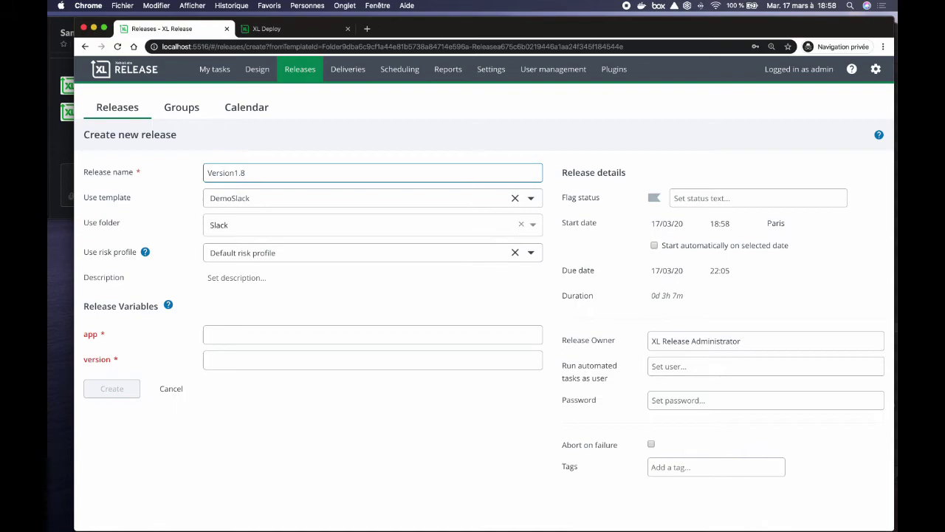
click(313, 329)
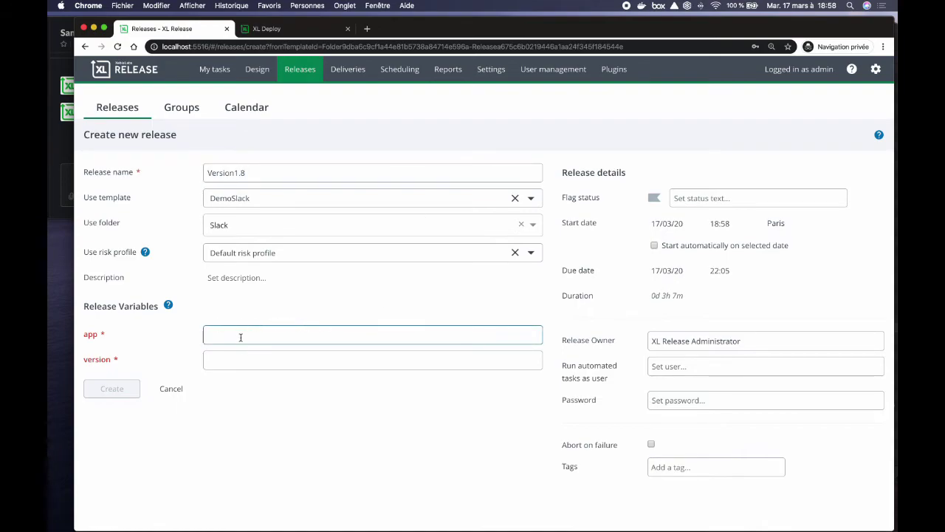
text(DemoWebApp)
key(Tab)
text(1.8)
click(127, 389)
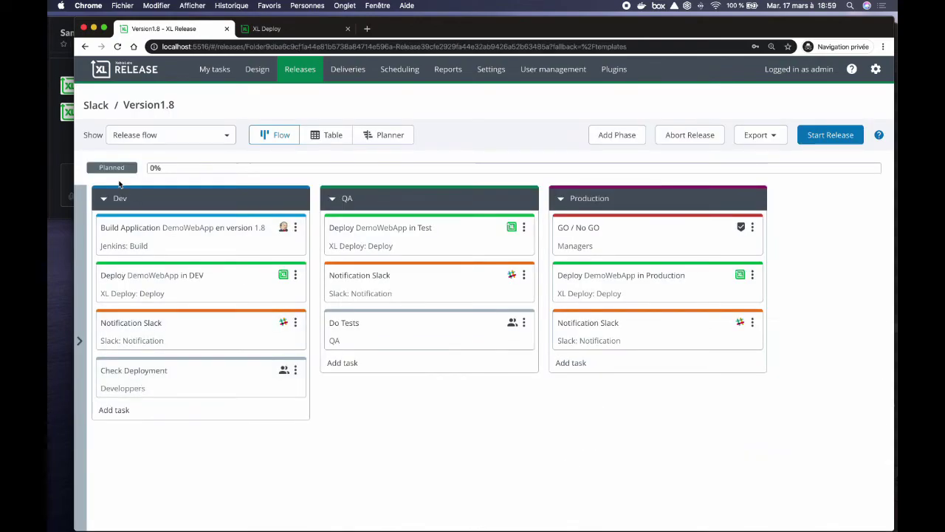
click(823, 141)
click(711, 189)
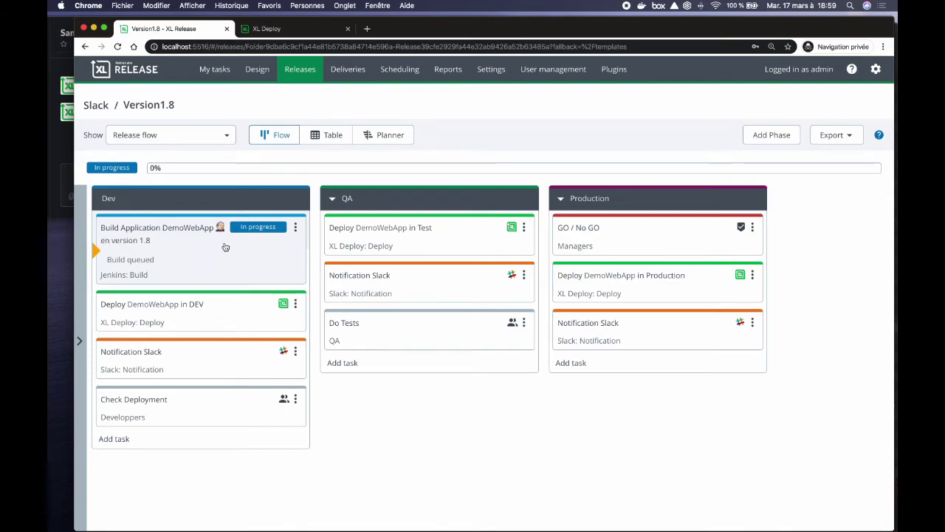
Step: Check the Jenkins build on the Version1.8 release dashboard, and return to the release flow
click(199, 134)
click(181, 161)
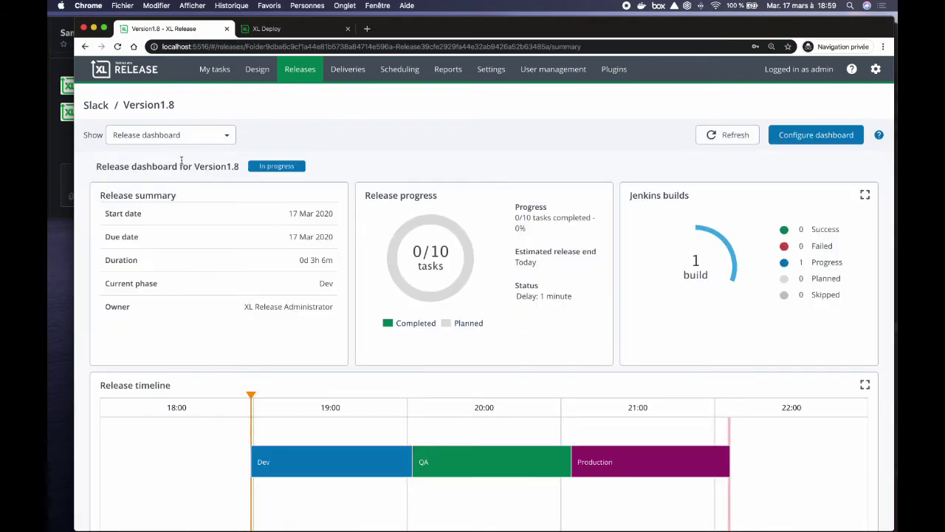
mouse_move(721, 275)
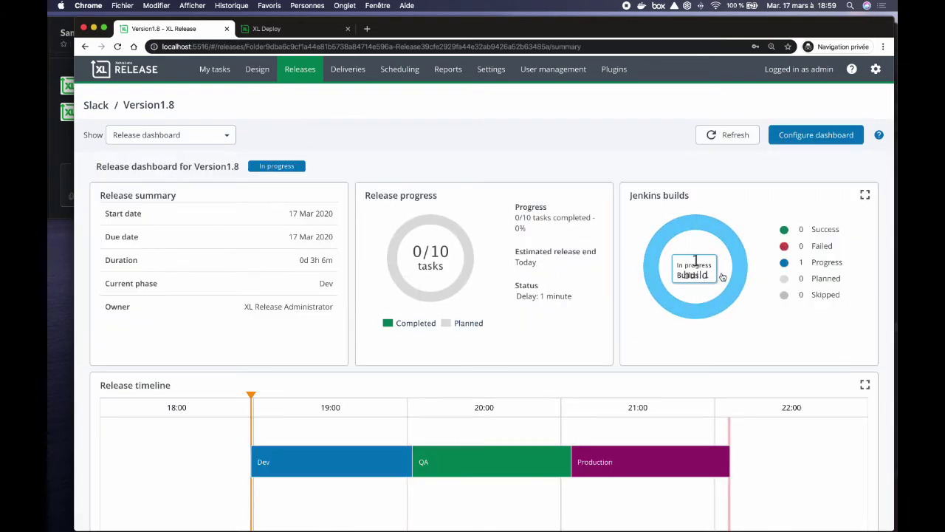
click(198, 136)
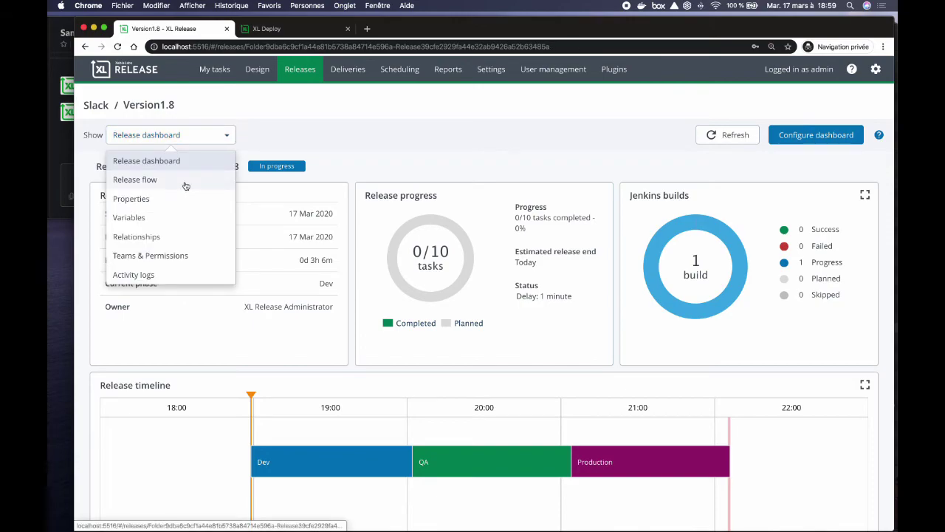
click(184, 182)
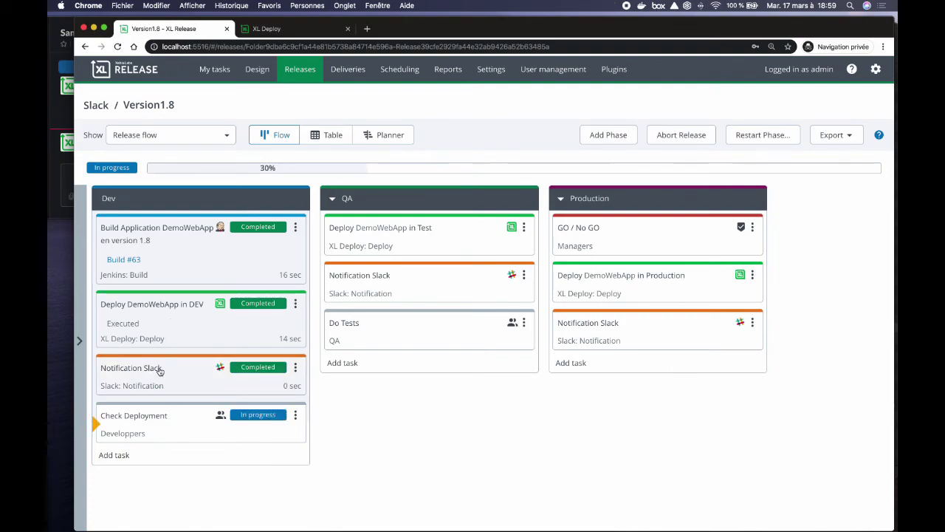
Step: Check the DEV deployment notification in Slack, and complete the Check Deployment task in XL Release with the comment "OK"
click(60, 215)
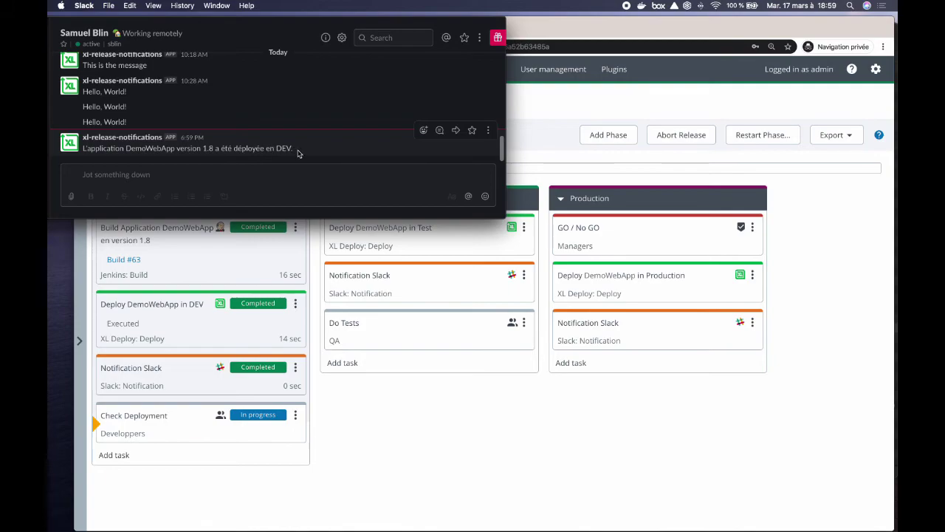
click(389, 420)
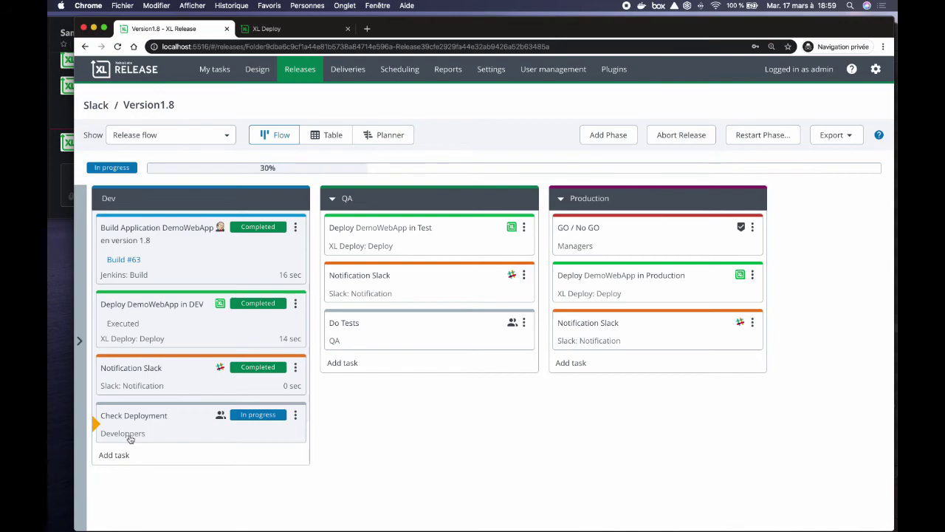
click(255, 433)
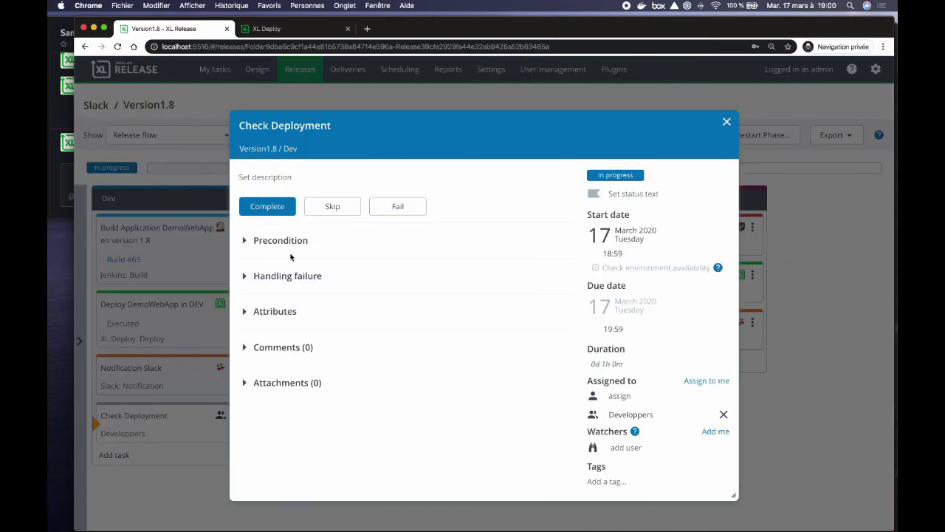
click(271, 207)
text(OK)
click(264, 271)
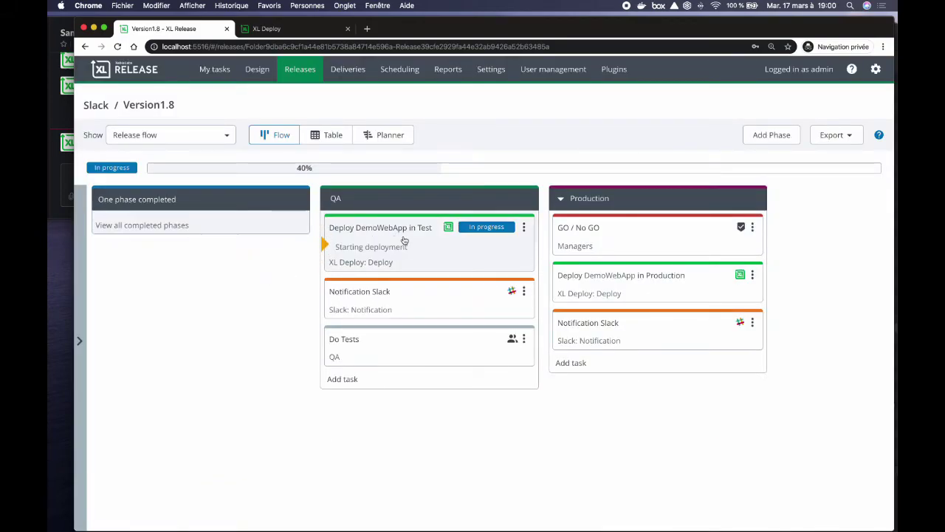
Step: Follow the QA phase through its deployment and notification tasks, and check the QA deployment message in Slack
scroll(404, 240, right, 1)
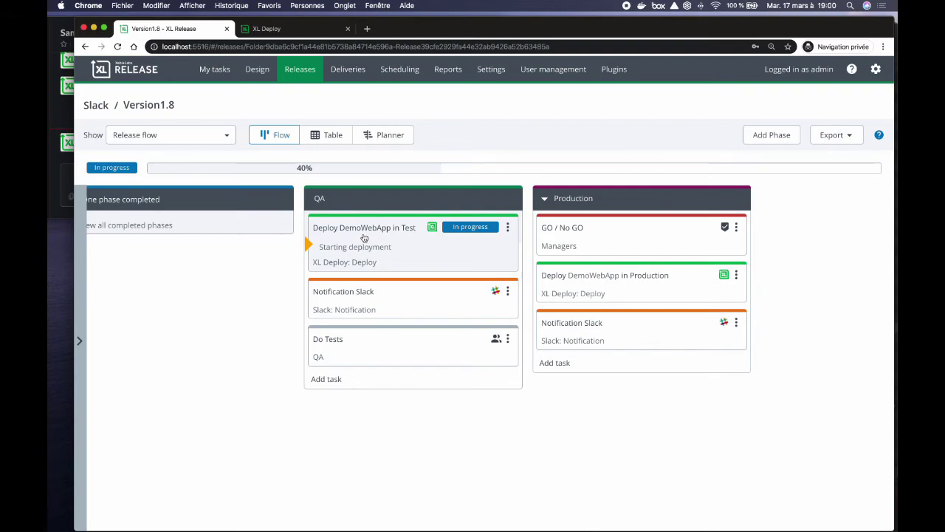
scroll(437, 242, right, 1)
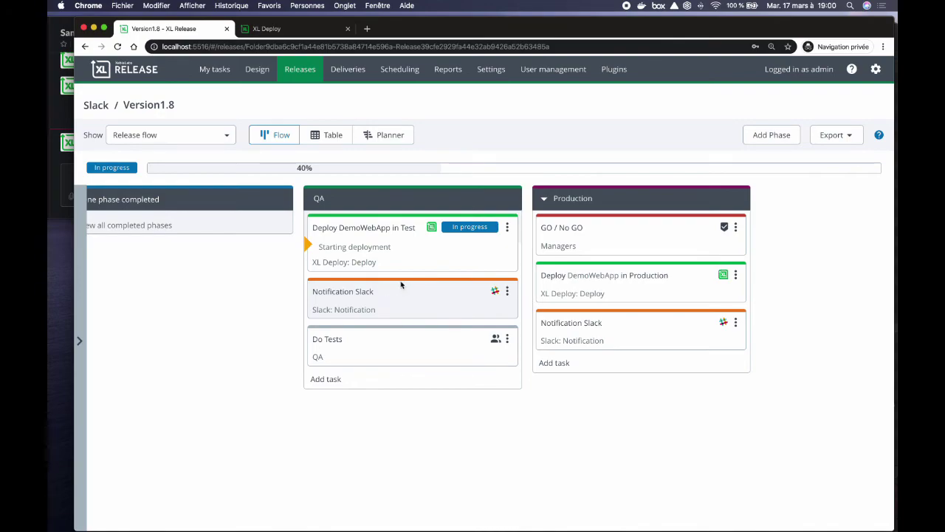
scroll(402, 279, left, 1)
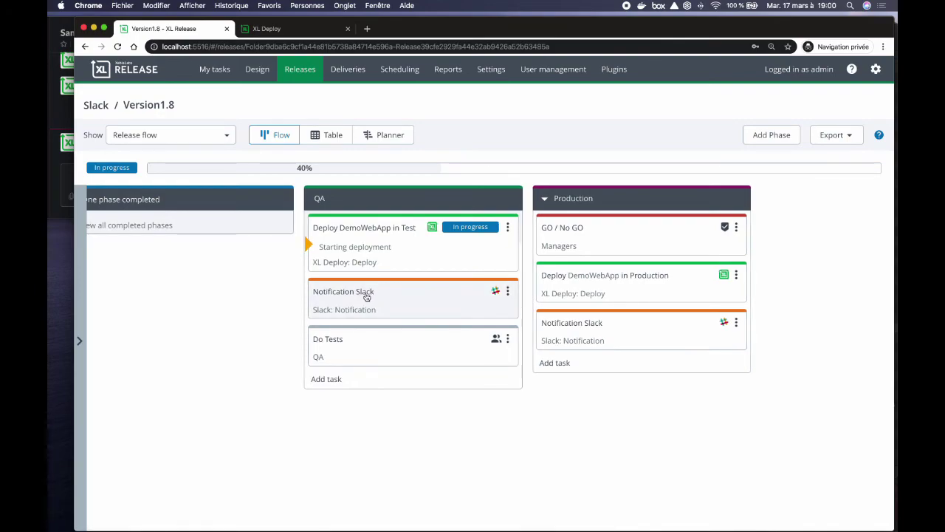
click(60, 156)
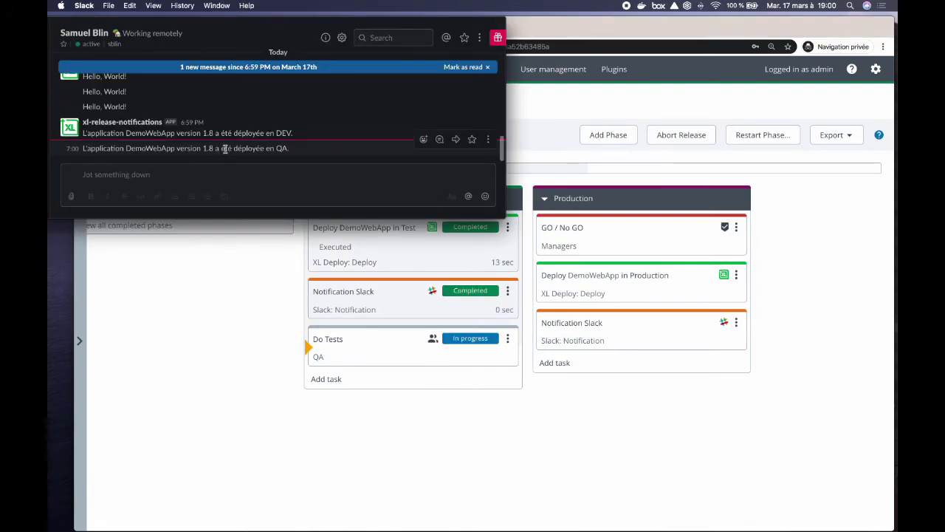
click(381, 356)
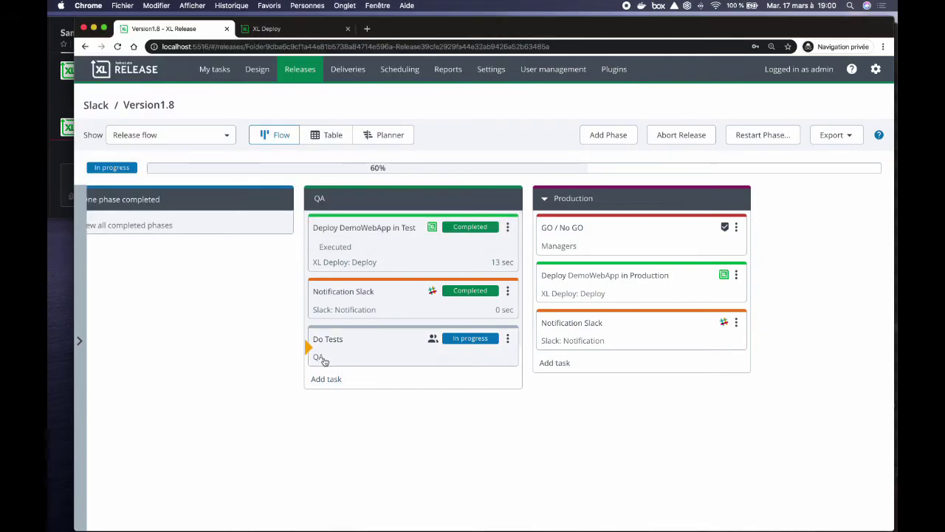
Step: Complete the Do Tests task in the QA phase with the comment "OK"
click(439, 363)
click(280, 208)
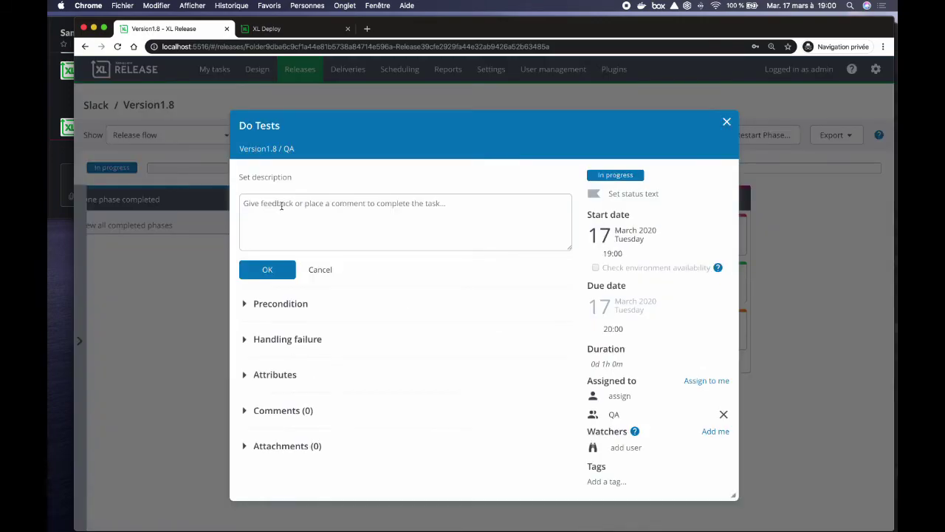
text(OK)
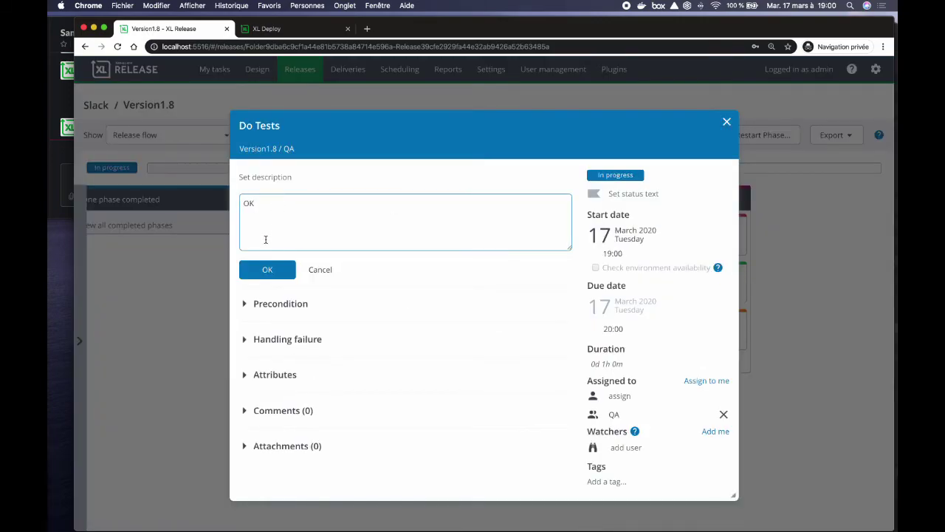
click(266, 270)
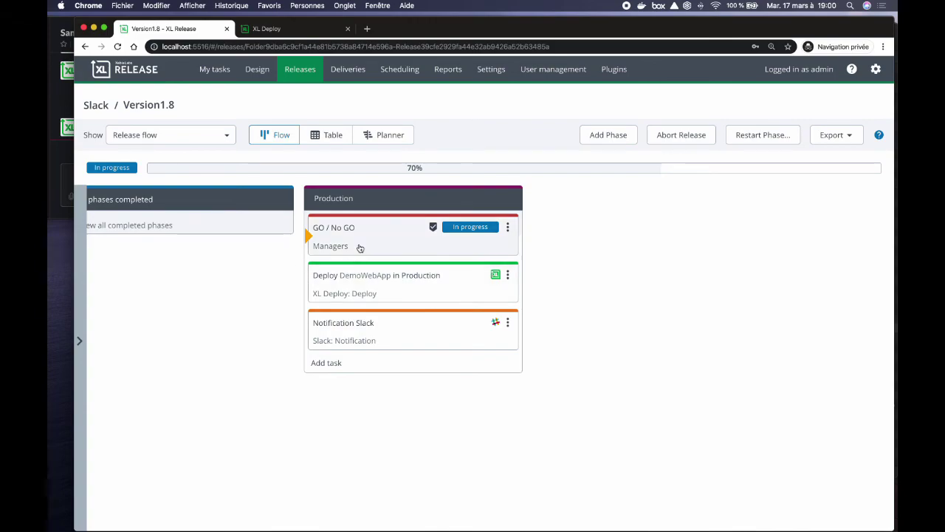
Step: Complete the GO / No GO task in the Production phase with the comment "OK pour aller en production"
click(369, 245)
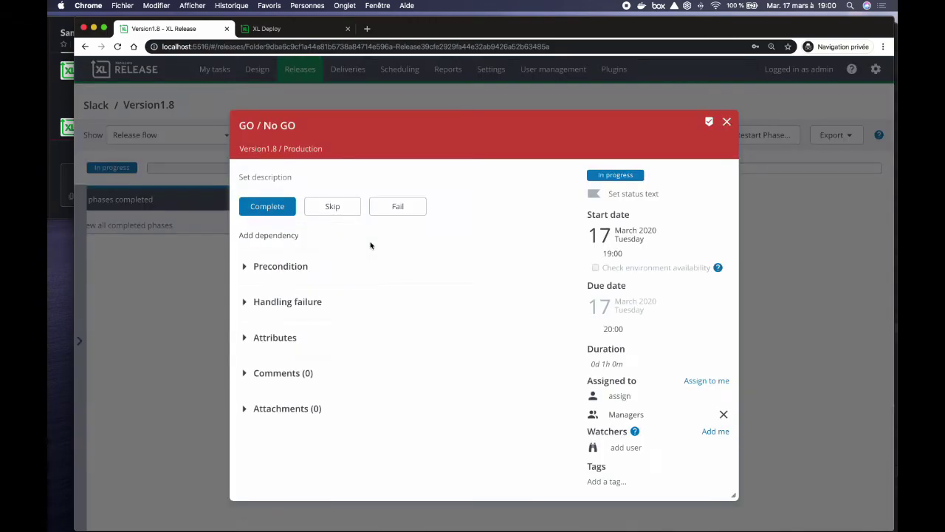
click(279, 207)
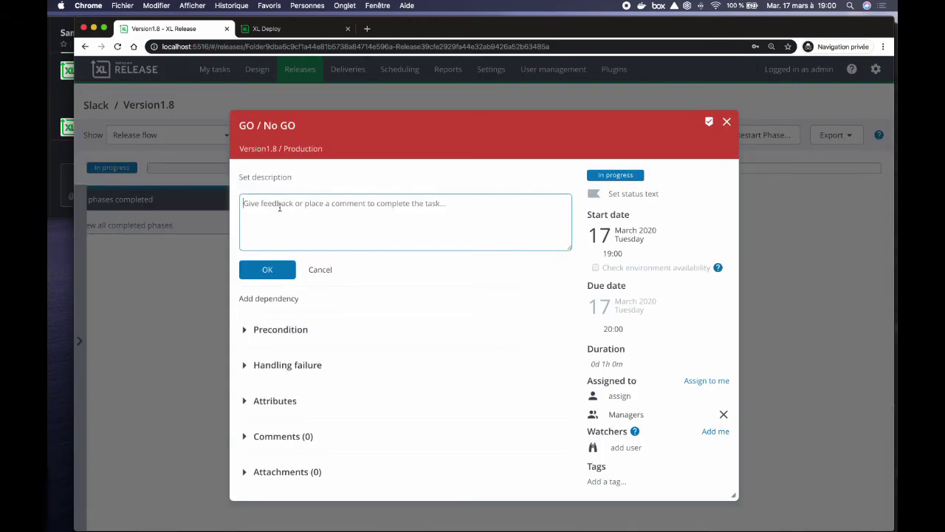
text(OK pour aller en produc)
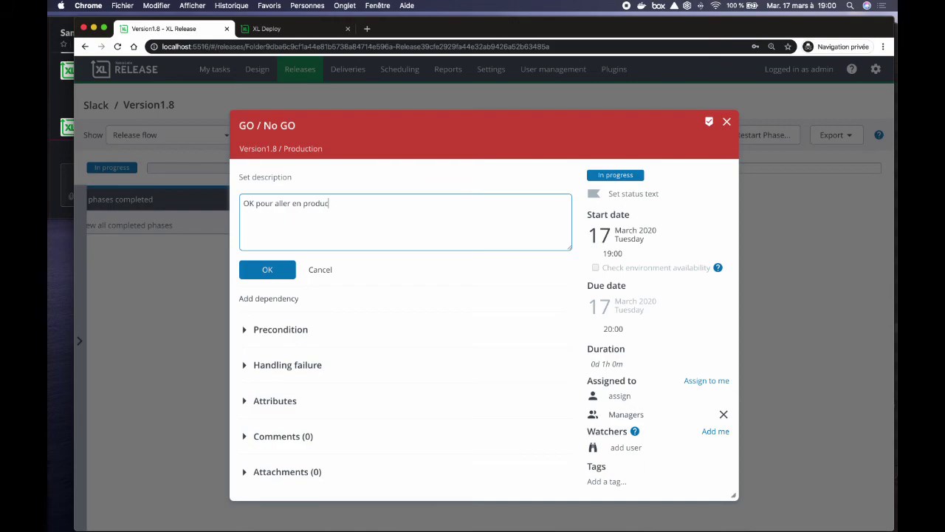
text(tion)
click(268, 272)
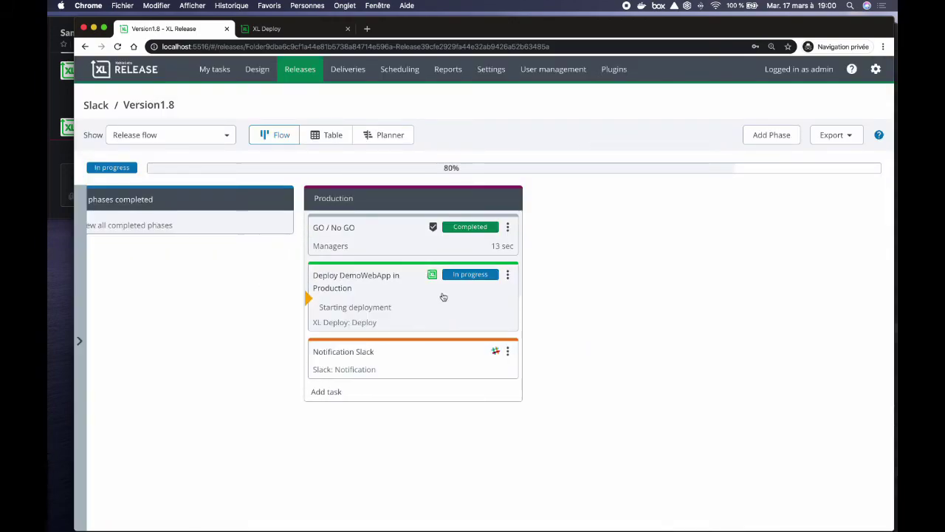
Step: Refresh the DemoWebApp deployment pipeline in XL Deploy, check the versions deployed per environment, and return to the release flow in XL Release
click(277, 29)
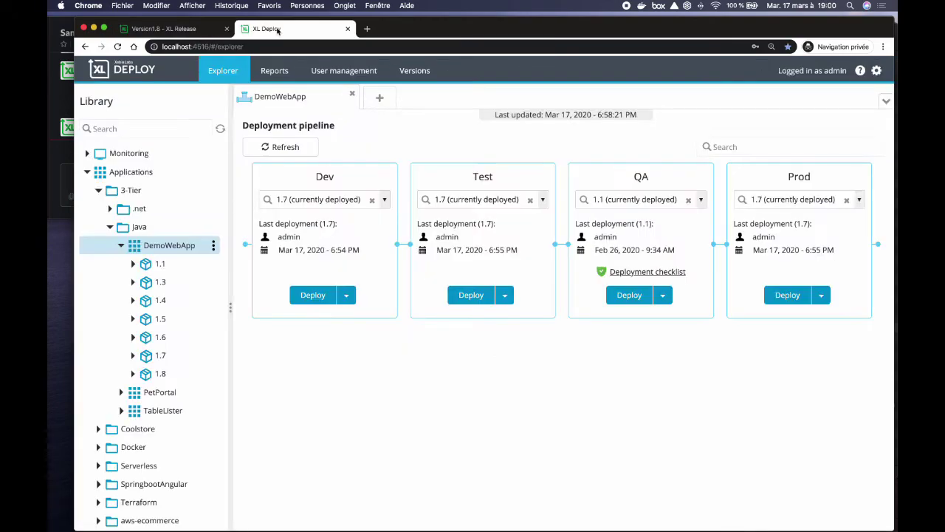
click(284, 148)
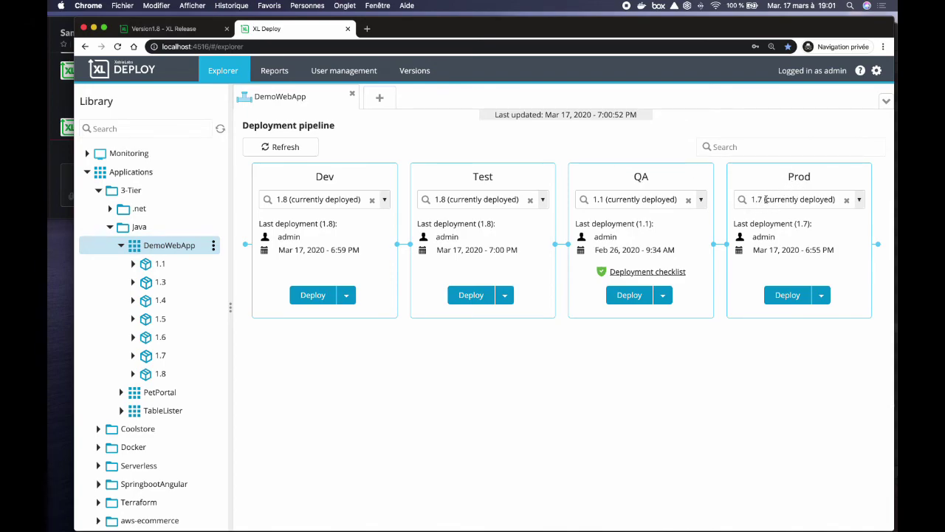
click(197, 32)
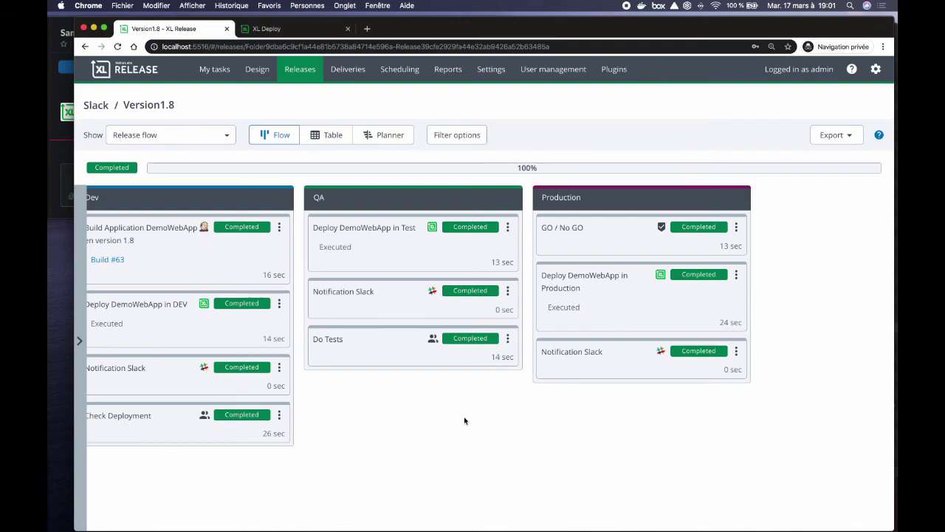
Step: Check the Production deployment notification in Slack, and verify the Prod version in the refreshed DemoWebApp pipeline in XL Deploy
click(65, 164)
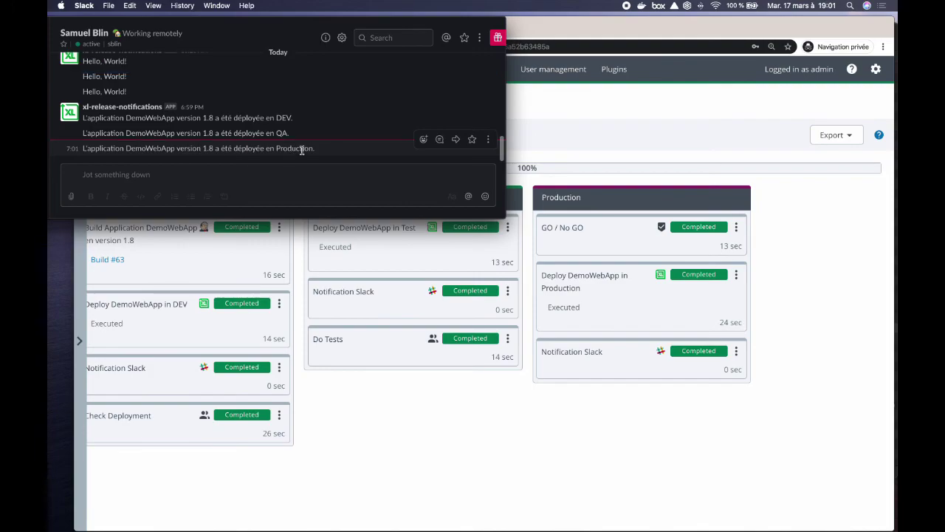
click(555, 110)
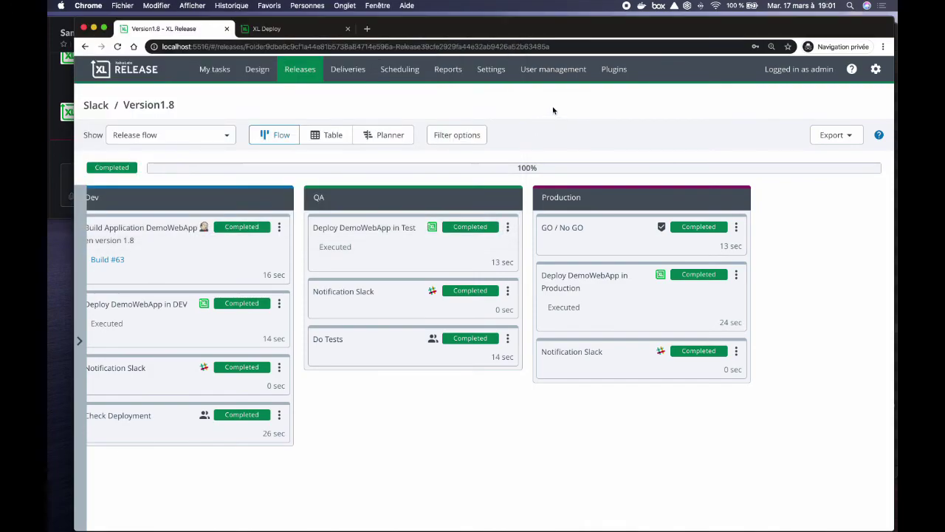
click(291, 29)
click(296, 146)
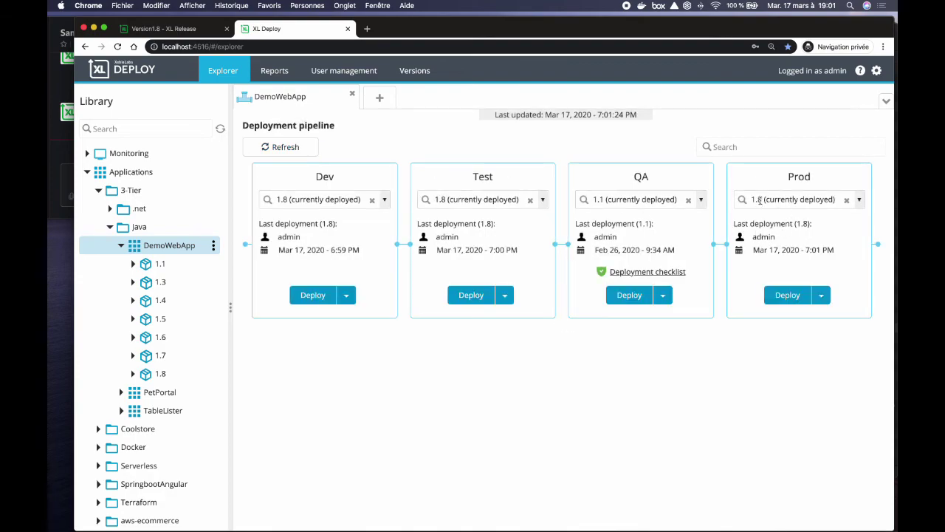
click(197, 31)
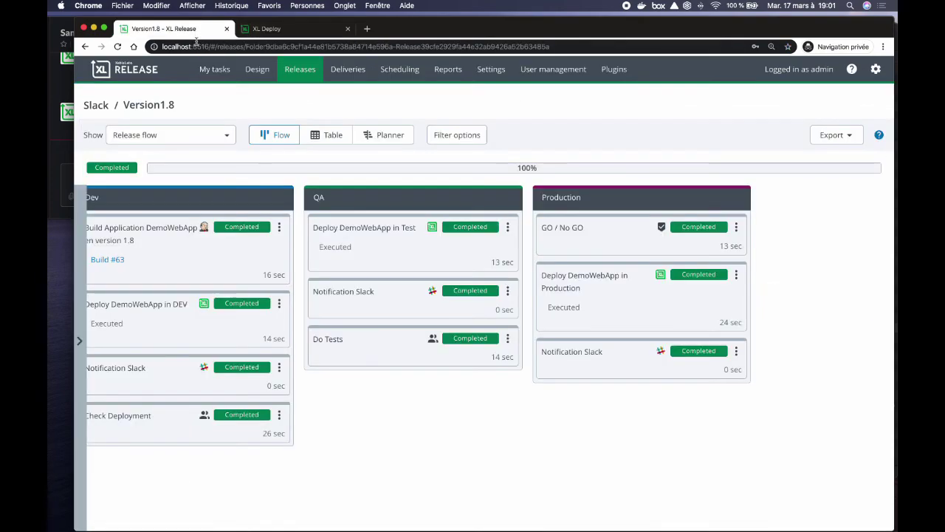
Step: Open the DemoSlack template from the Slack folder for editing
click(259, 72)
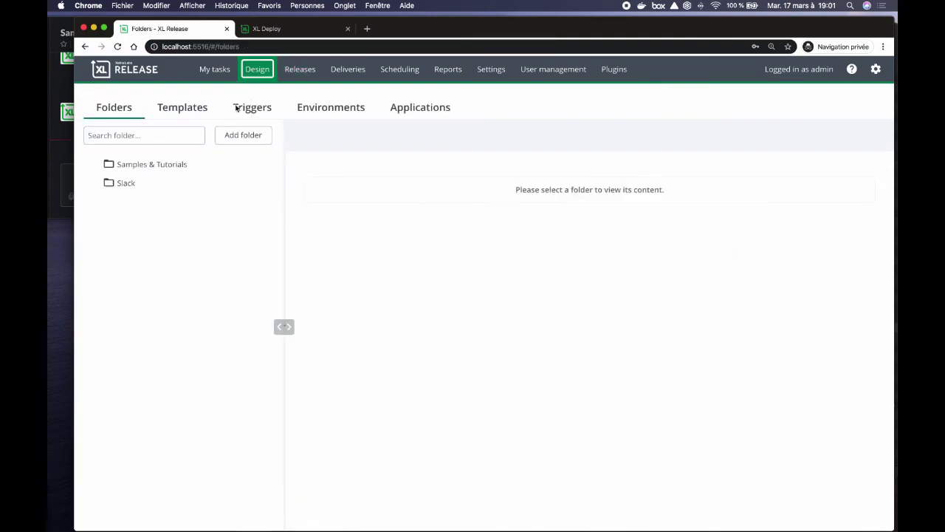
click(125, 185)
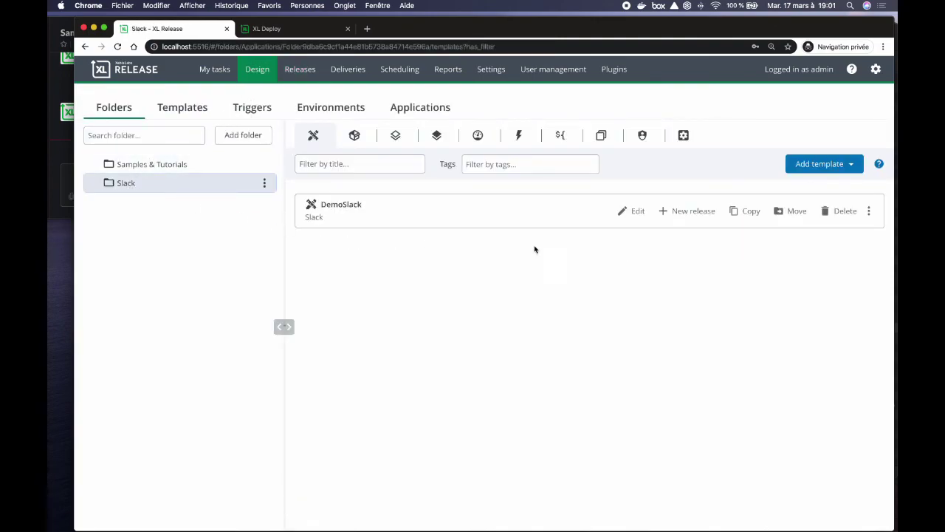
click(638, 212)
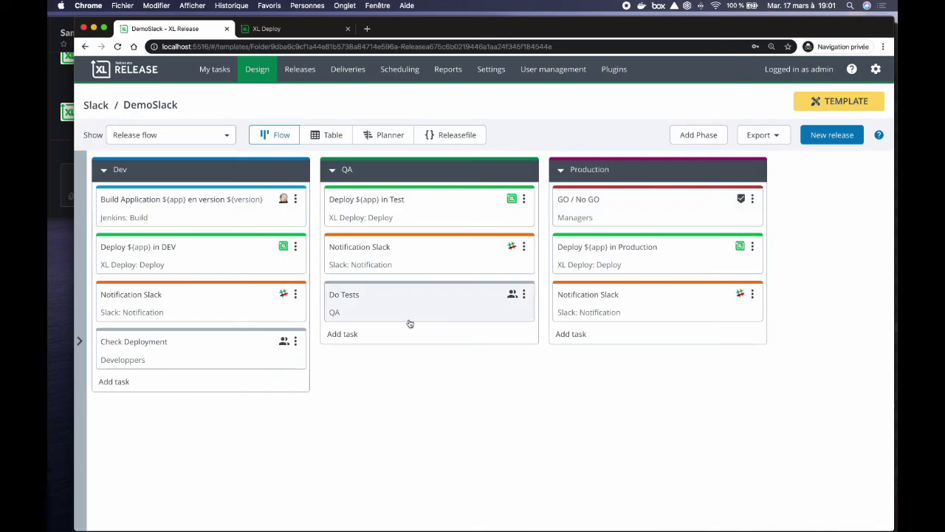
Step: Review the Slack task types offered for a new task in the QA phase without adding one
click(343, 338)
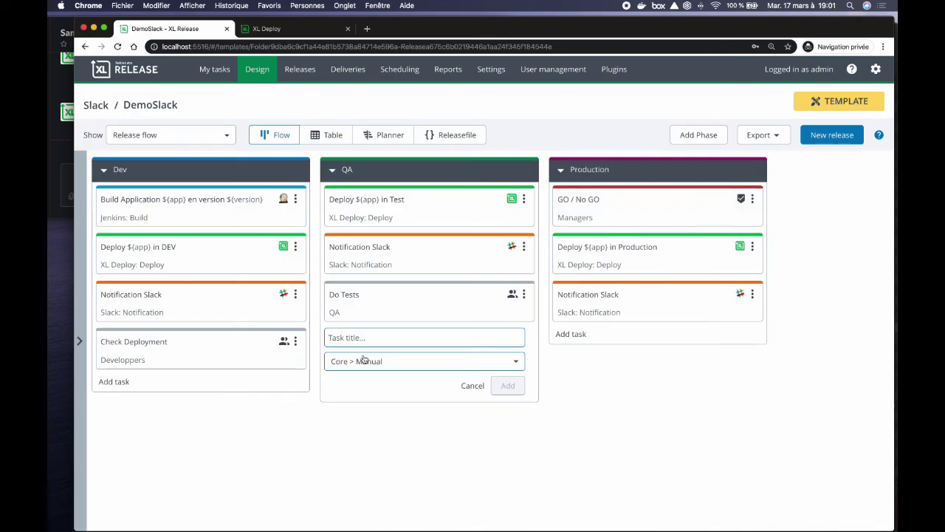
click(362, 360)
scroll(388, 428, down, 10)
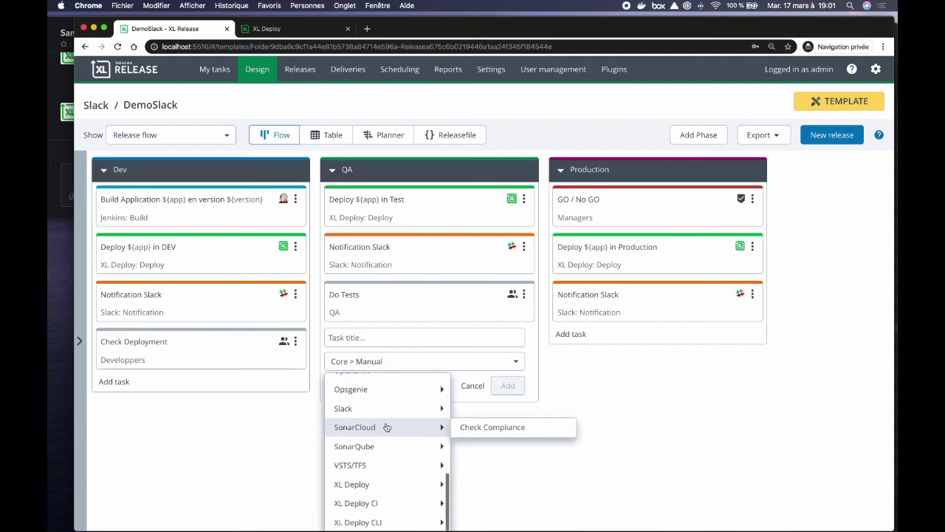
mouse_move(385, 411)
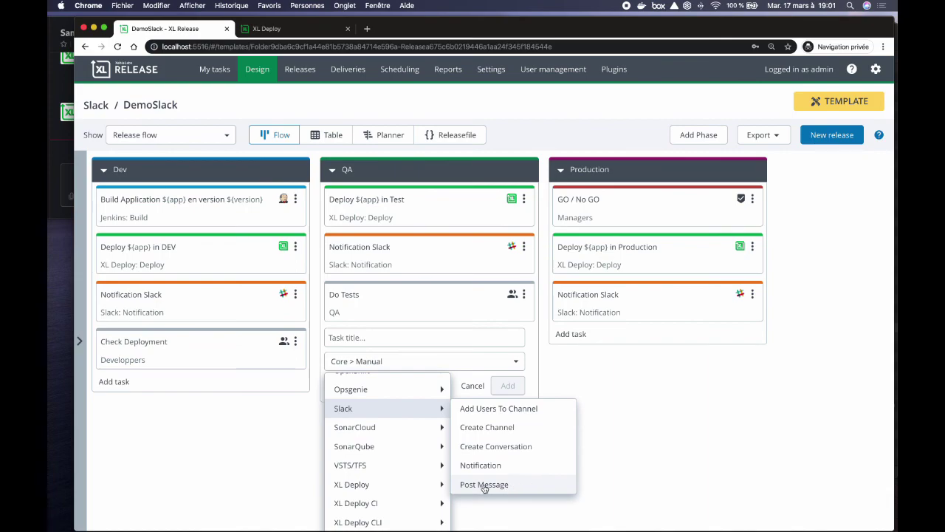
click(698, 446)
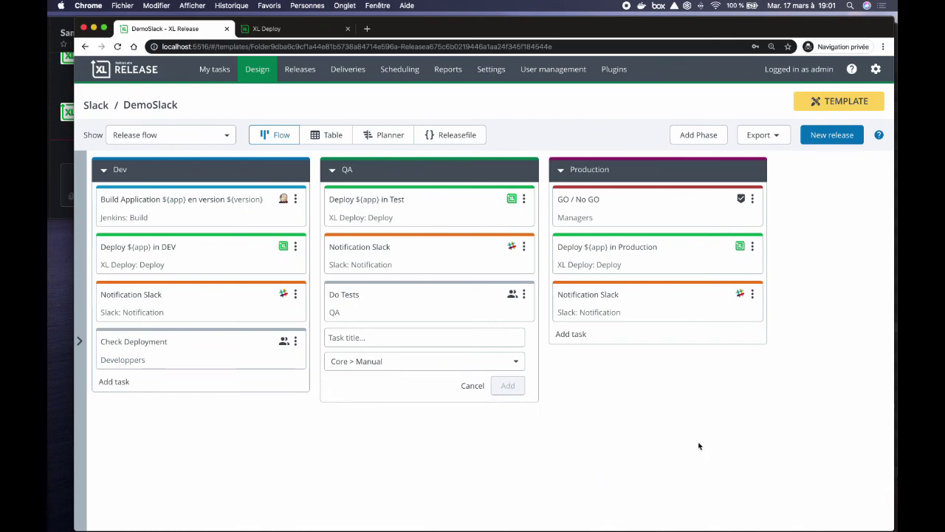